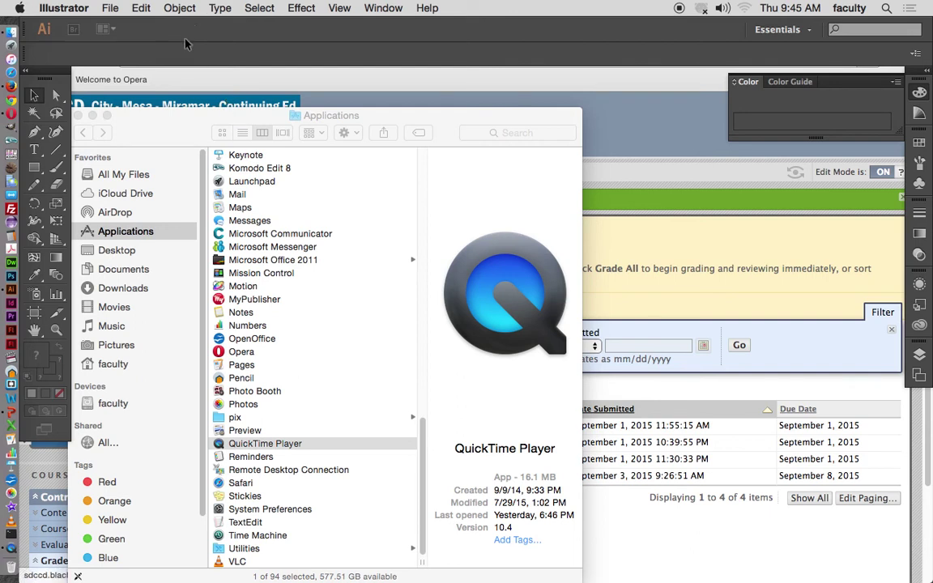
Step: Close the Welcome window and start a new document
click(109, 8)
click(109, 8)
click(109, 8)
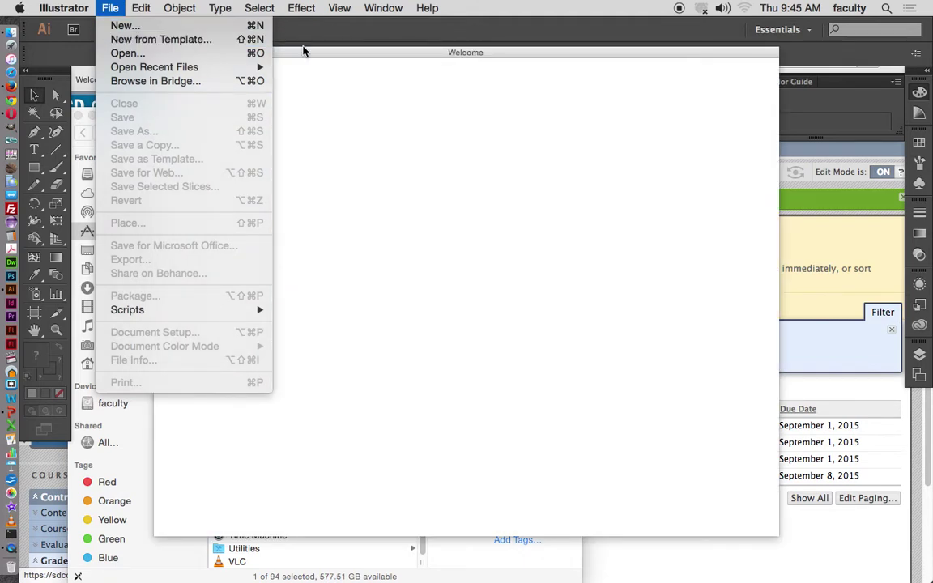
click(316, 53)
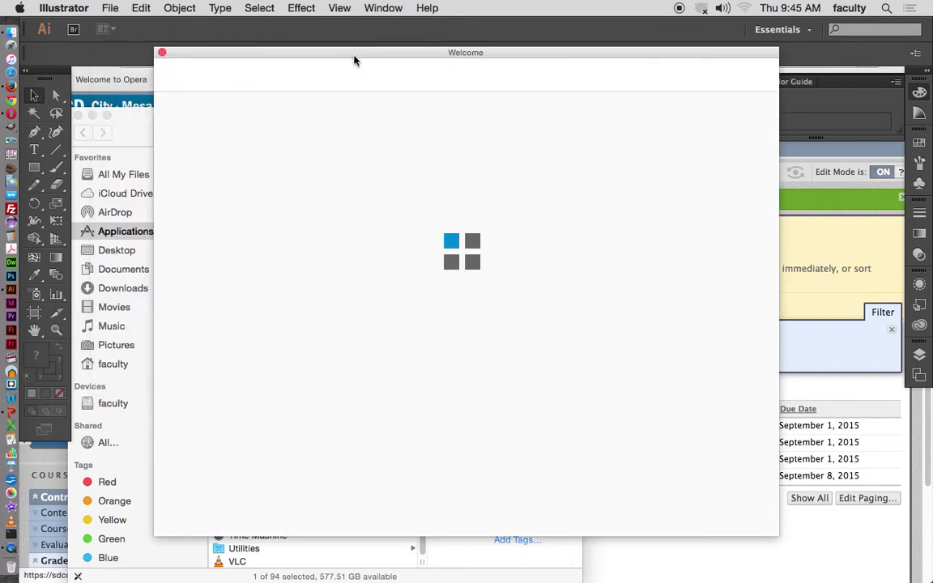
click(162, 52)
click(109, 8)
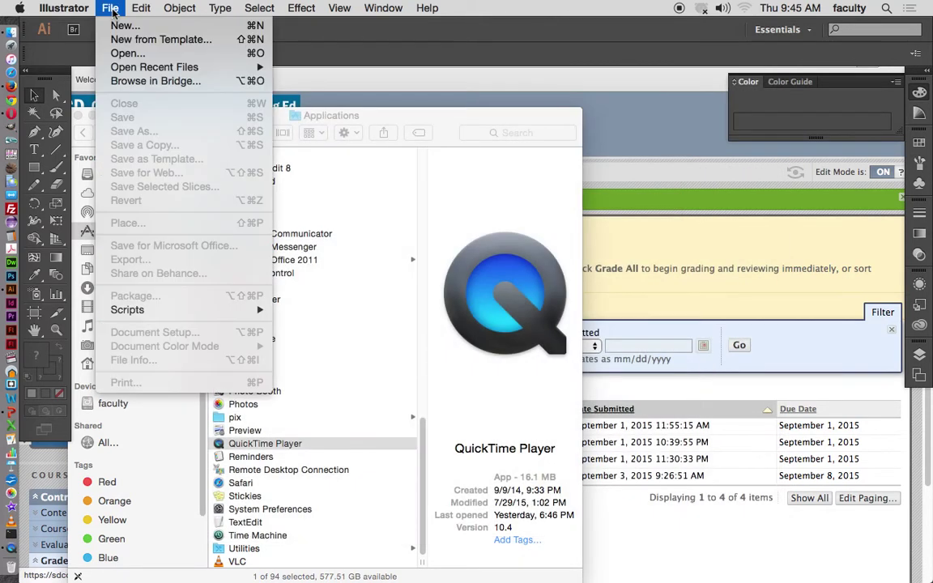
click(118, 25)
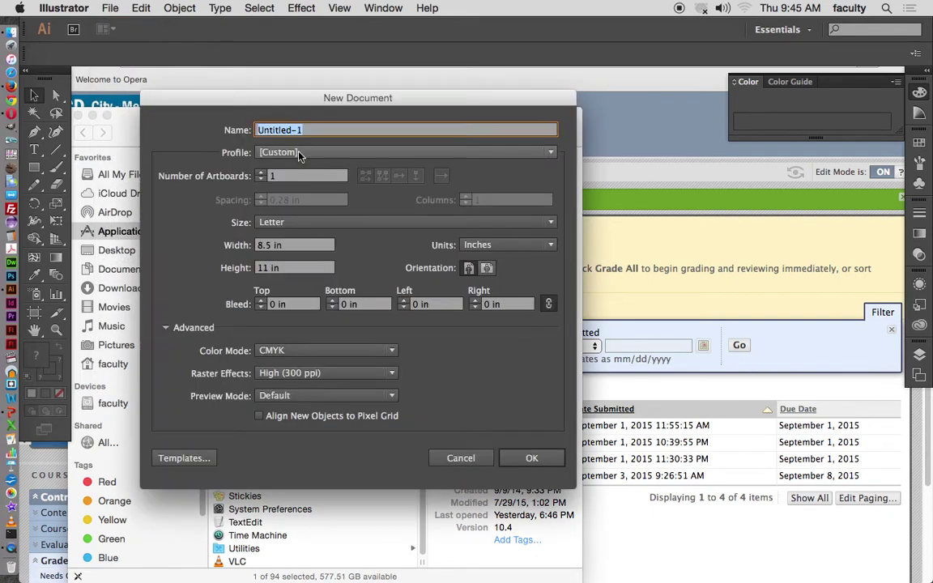
Step: Set the new document's size to Letter, its profile to Print and its units to inches
click(353, 224)
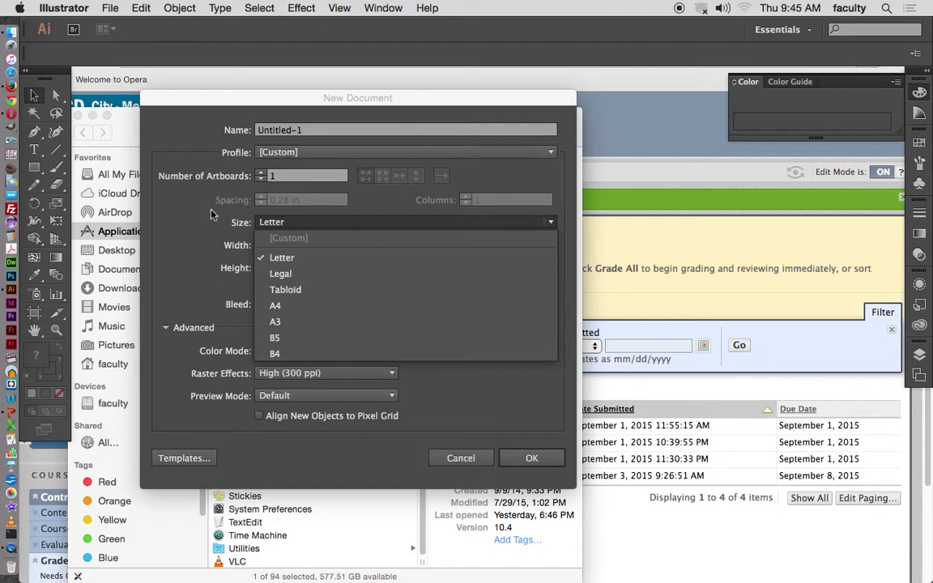
click(283, 259)
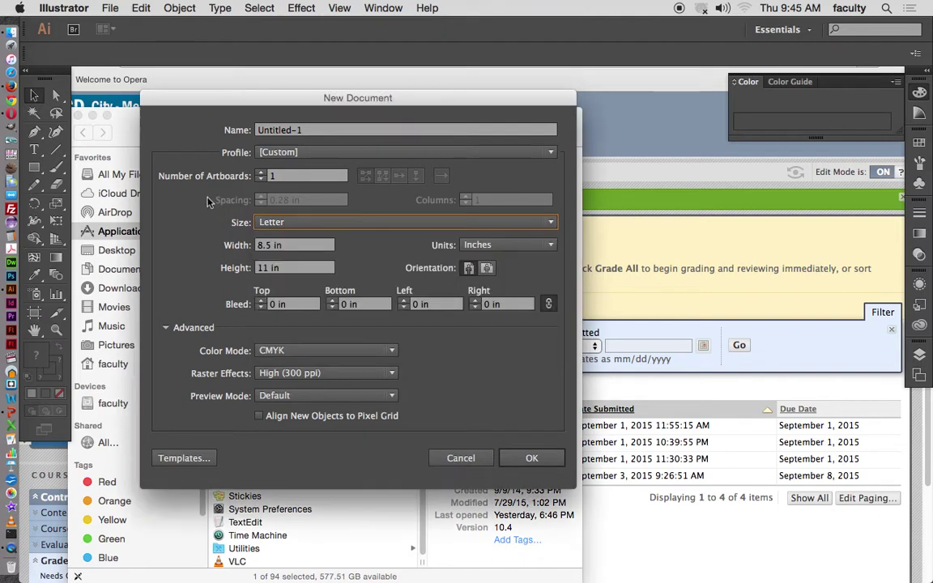
click(272, 156)
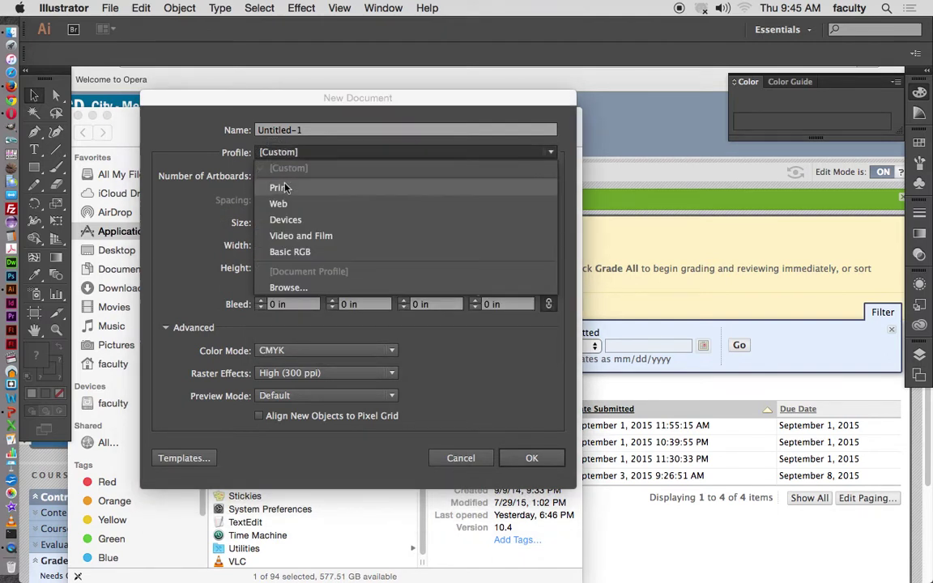
click(280, 187)
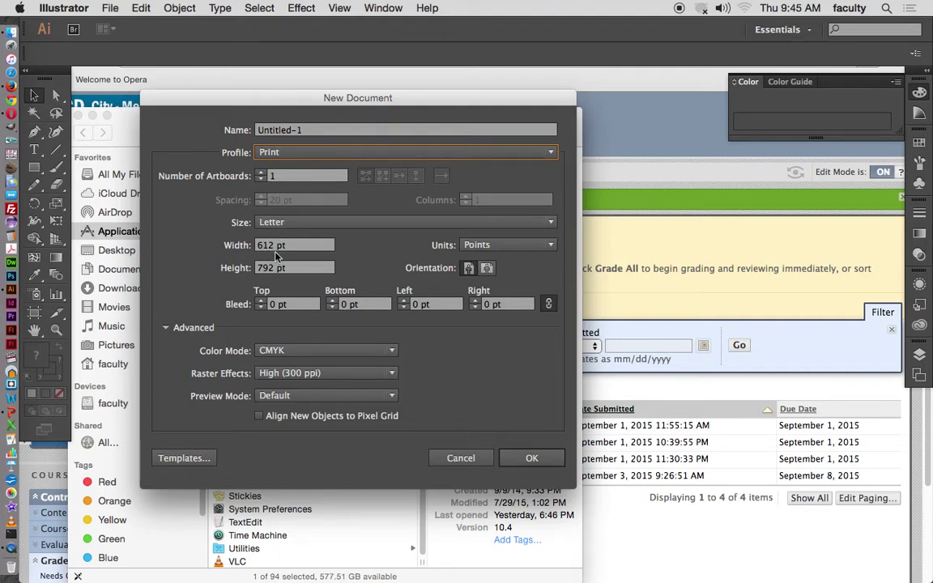
click(531, 246)
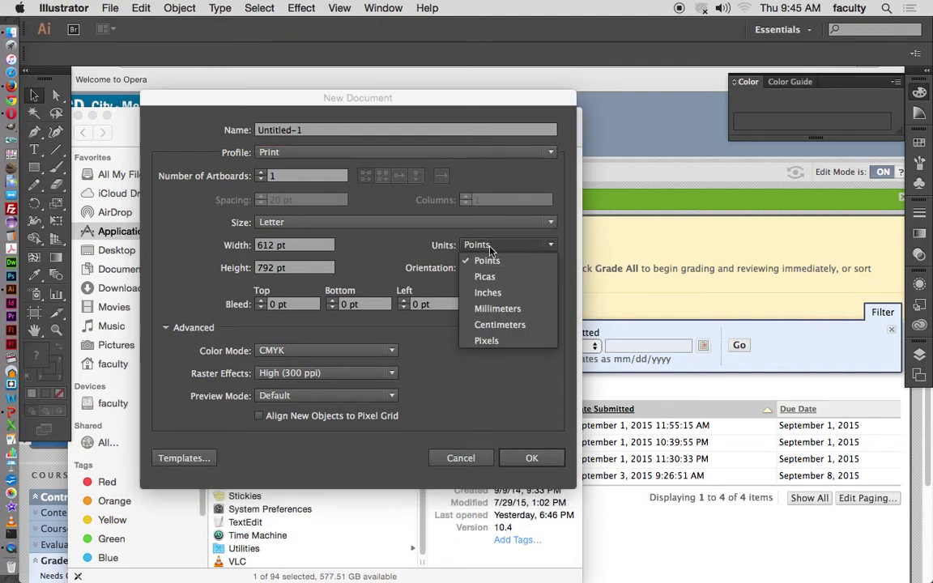
click(496, 292)
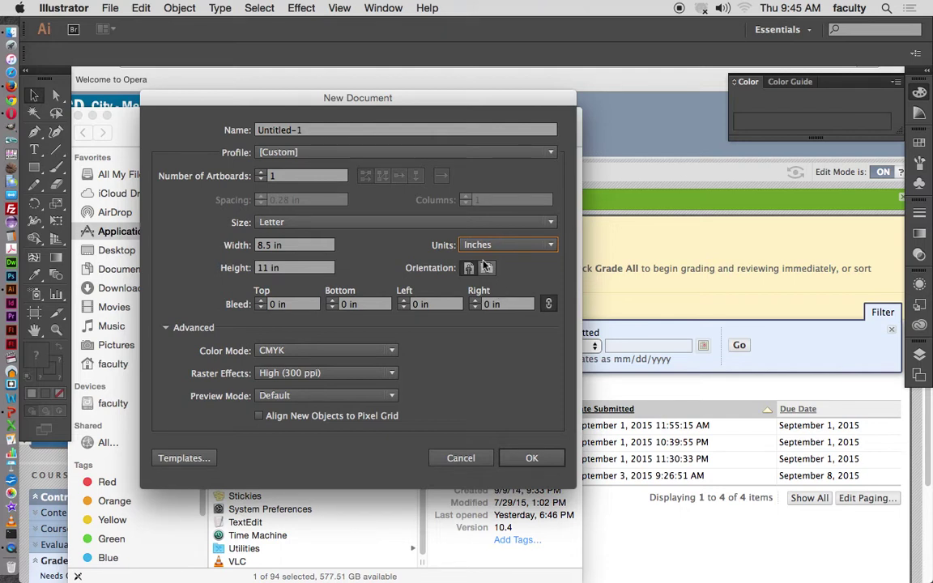
Step: Set the document width to 11 in and check the available color modes, leaving CMYK selected
click(270, 247)
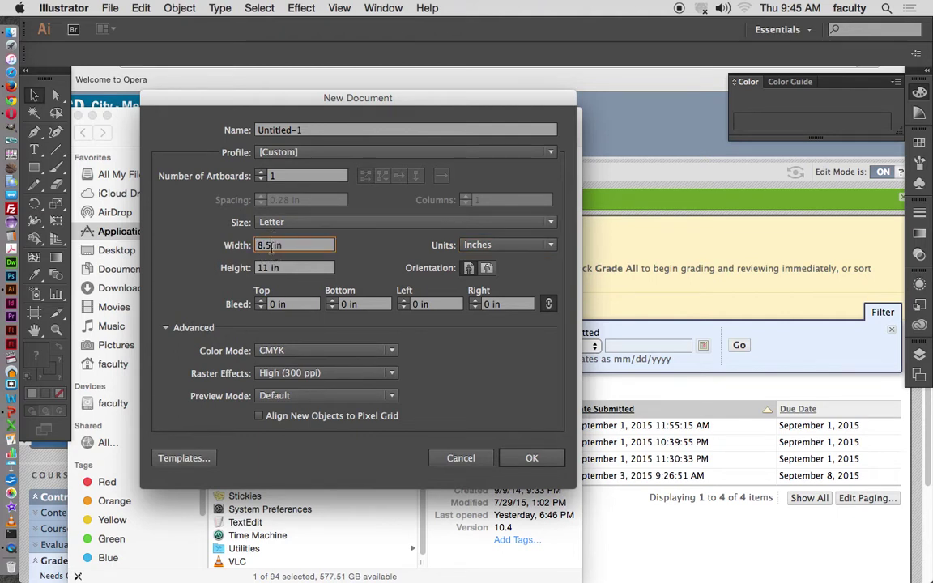
drag(271, 247, 246, 245)
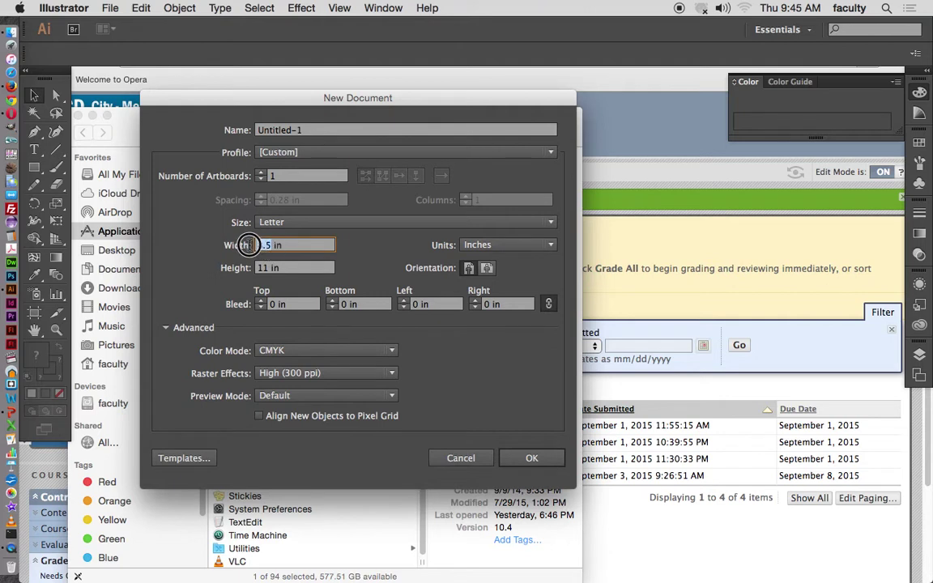
text(11)
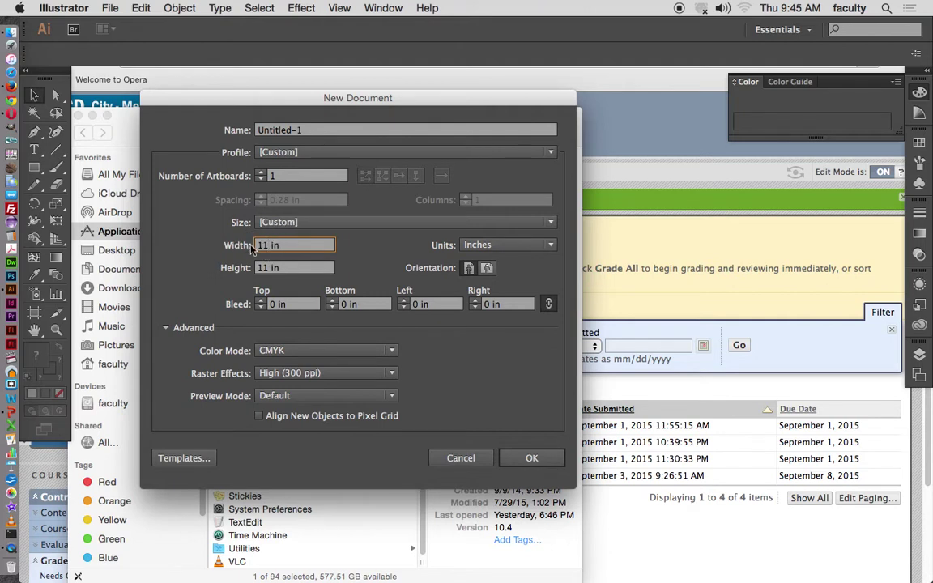
click(284, 356)
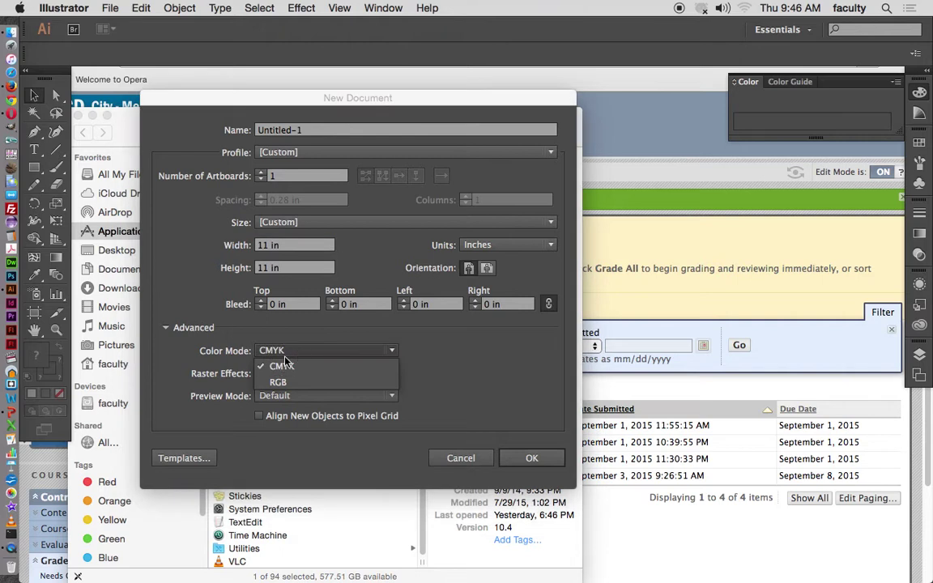
click(382, 348)
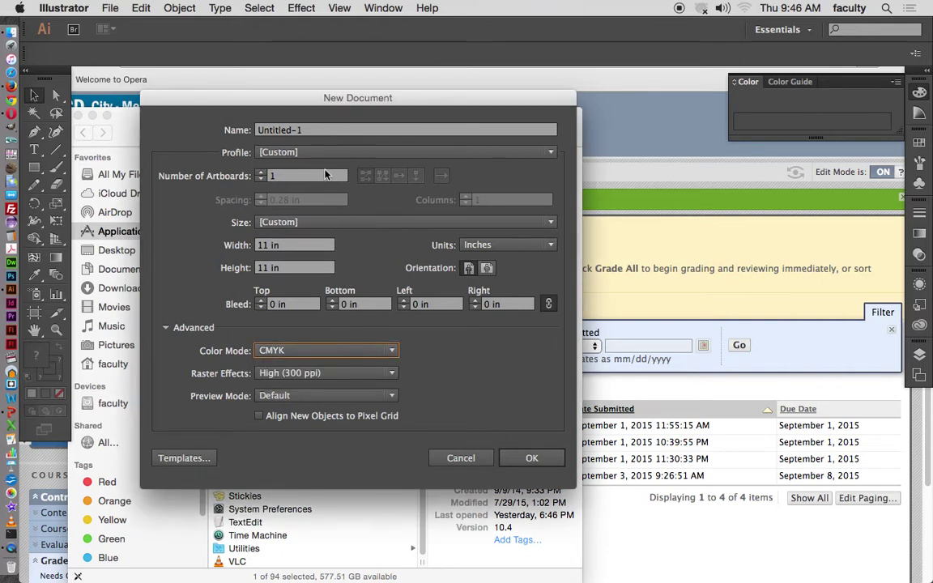
Step: Try the Print and Web document profiles, choosing RGB as the color mode for Web
click(326, 155)
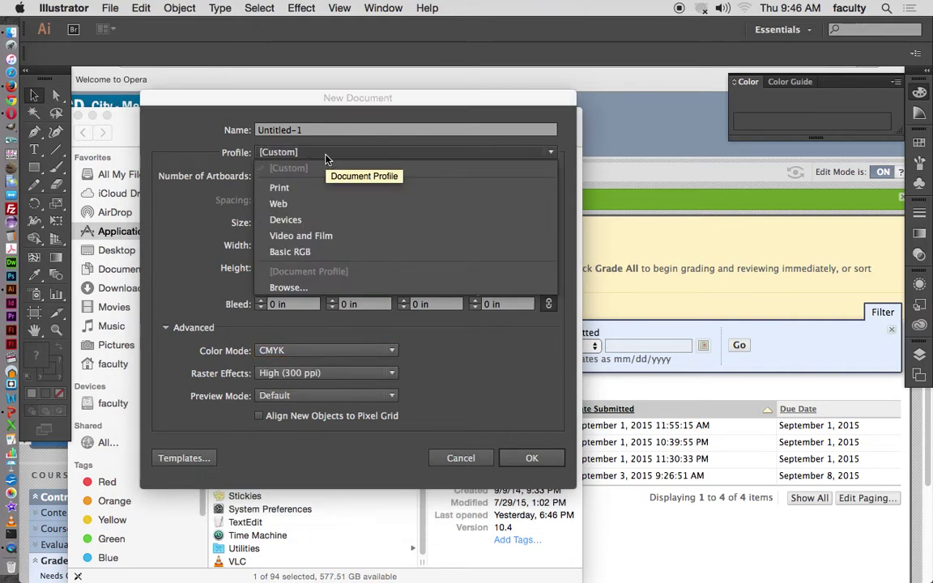
click(295, 196)
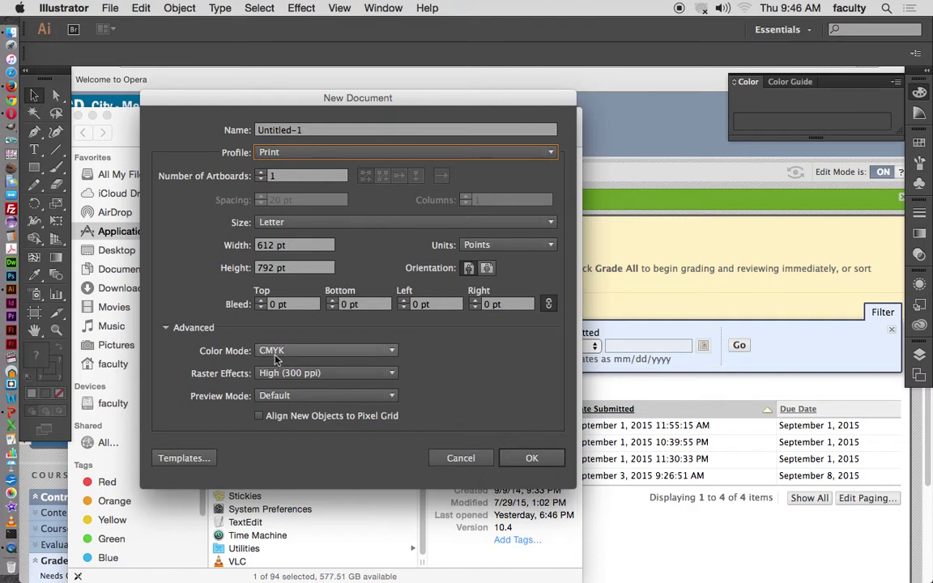
click(331, 152)
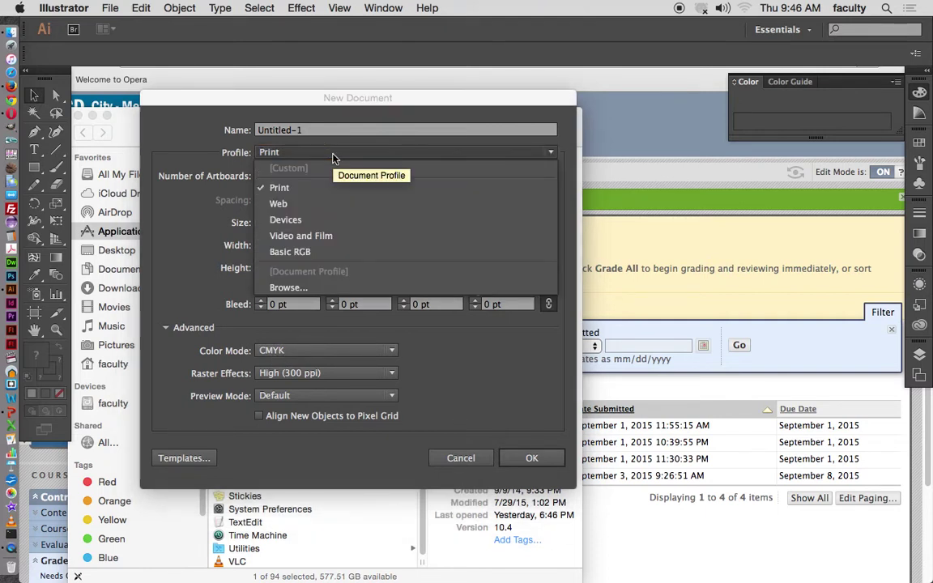
click(304, 210)
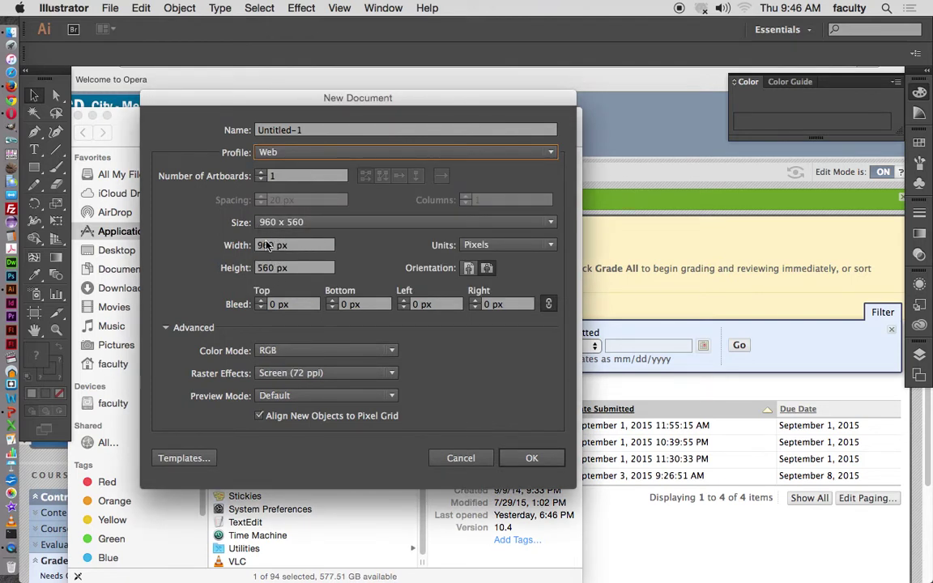
click(279, 356)
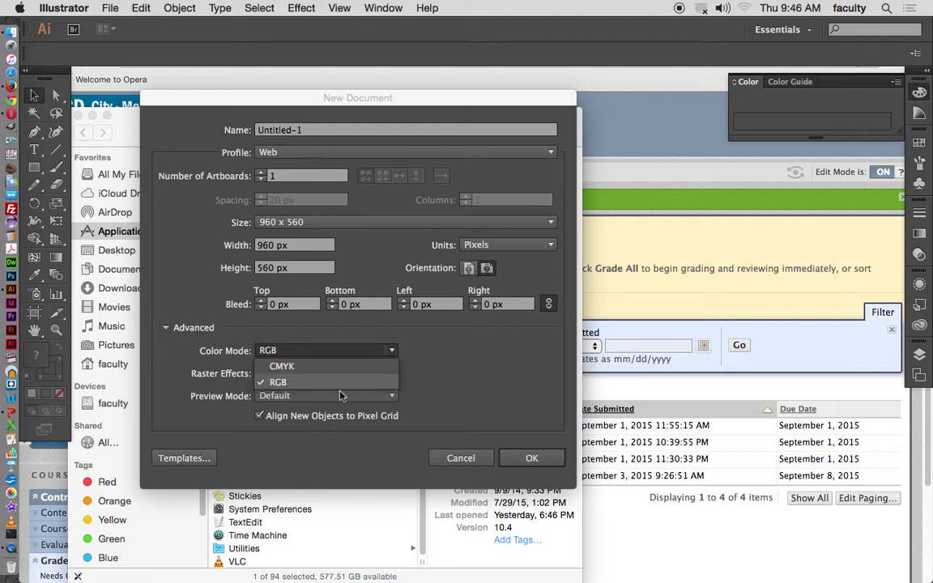
click(280, 383)
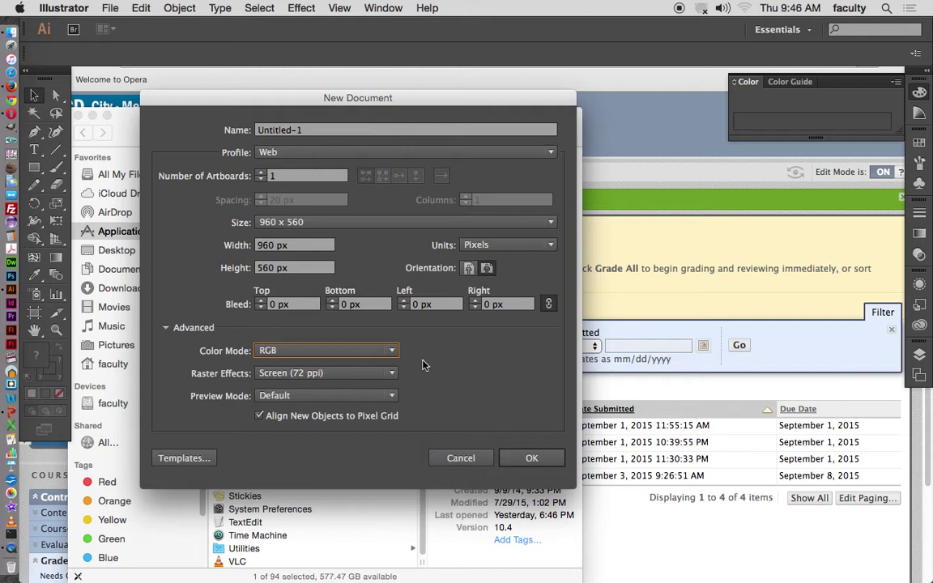
Step: Create the document with the Print profile and units in inches
click(305, 152)
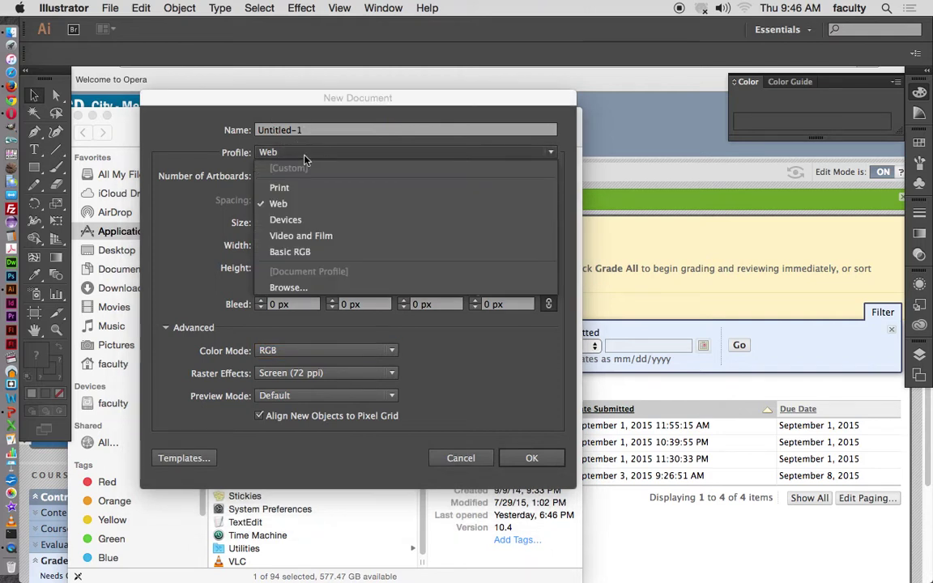
click(276, 187)
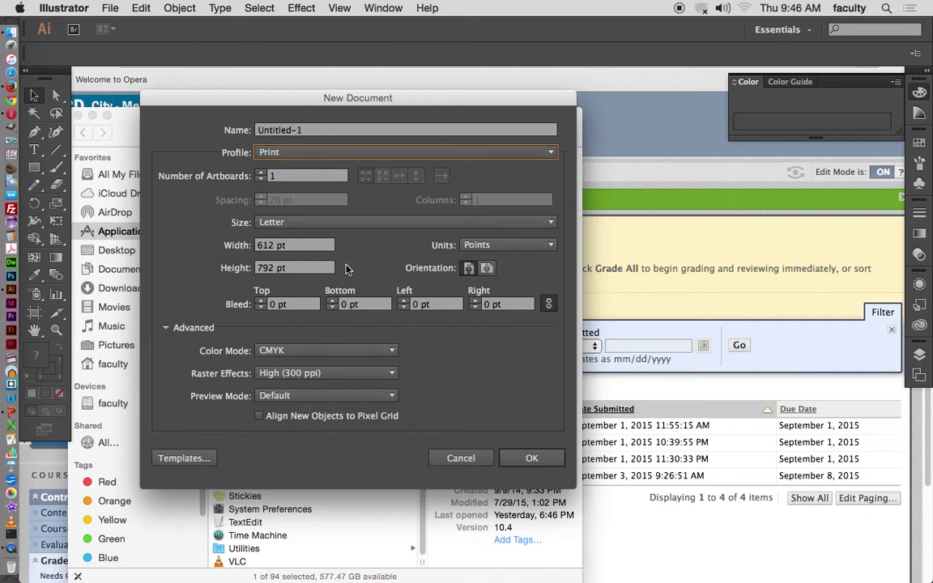
click(506, 245)
click(498, 292)
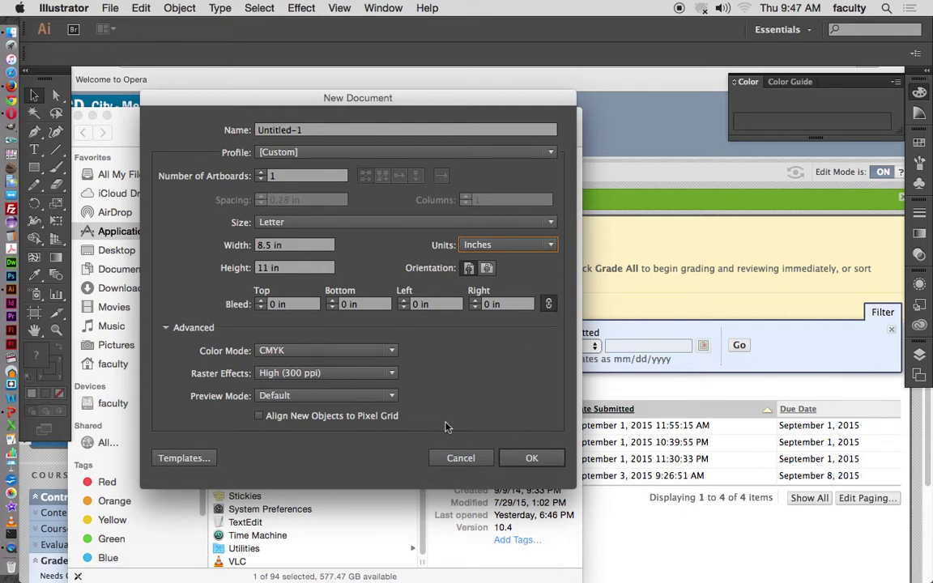
click(531, 458)
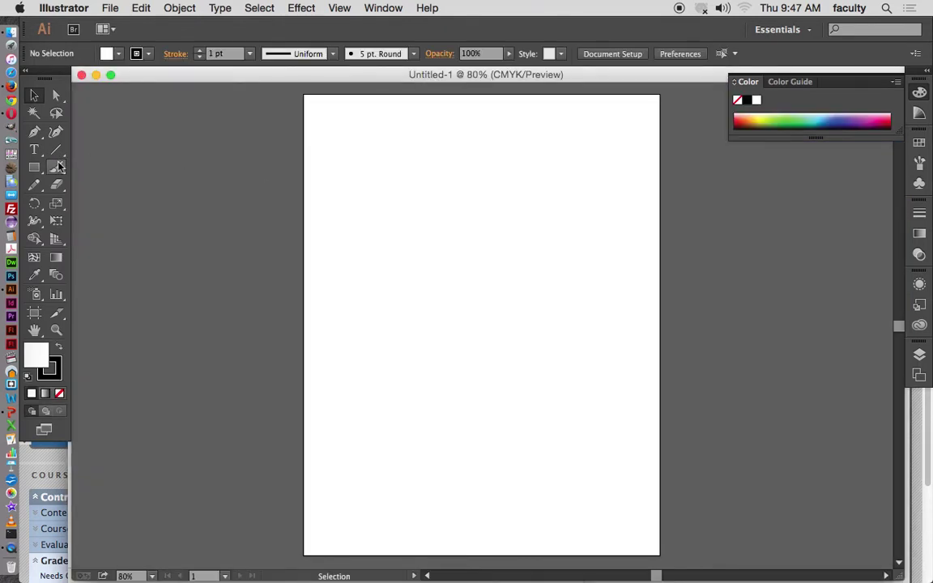
Step: Tear off the Rectangle tool group as a floating panel and place it beside the artboard
click(33, 169)
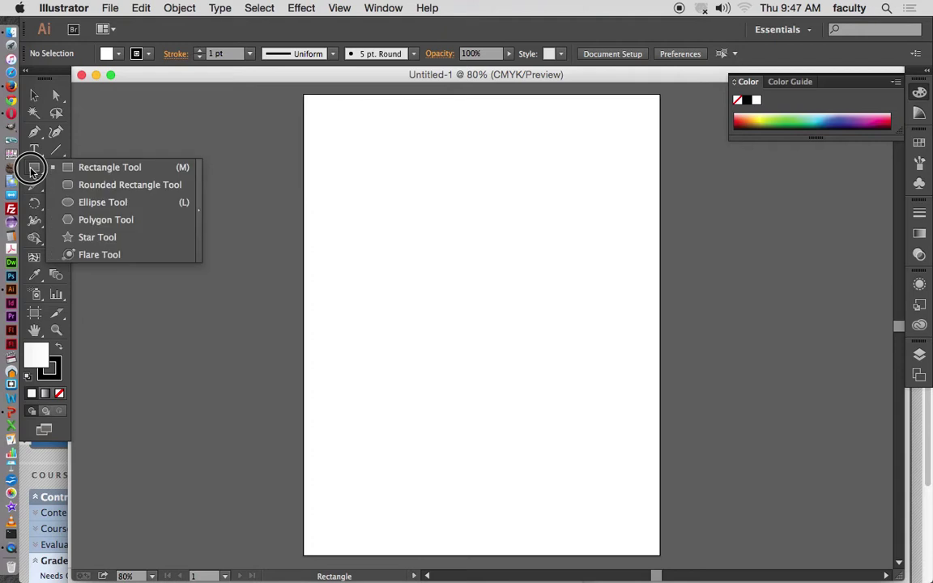
drag(33, 170, 200, 213)
drag(72, 178, 118, 167)
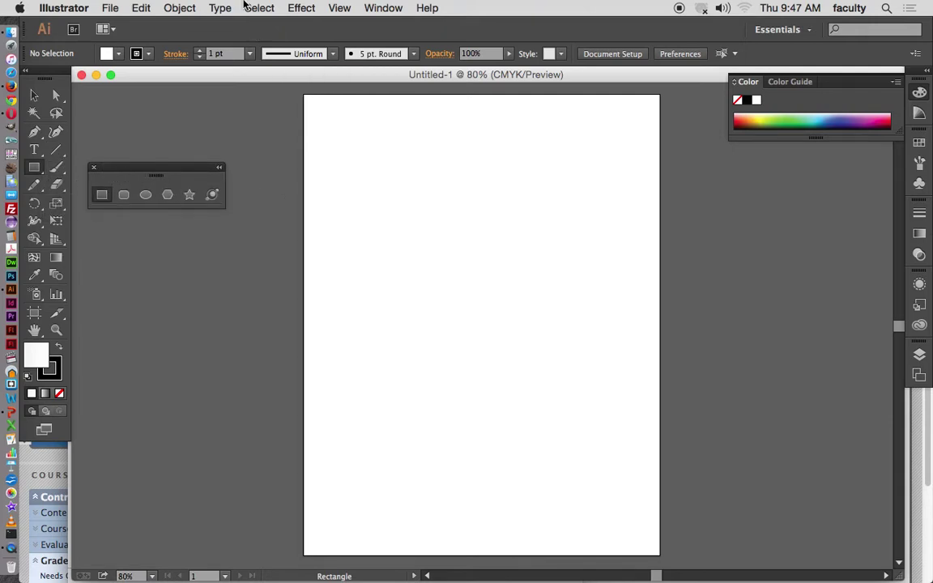
Step: Show the rulers around the artboard
click(334, 9)
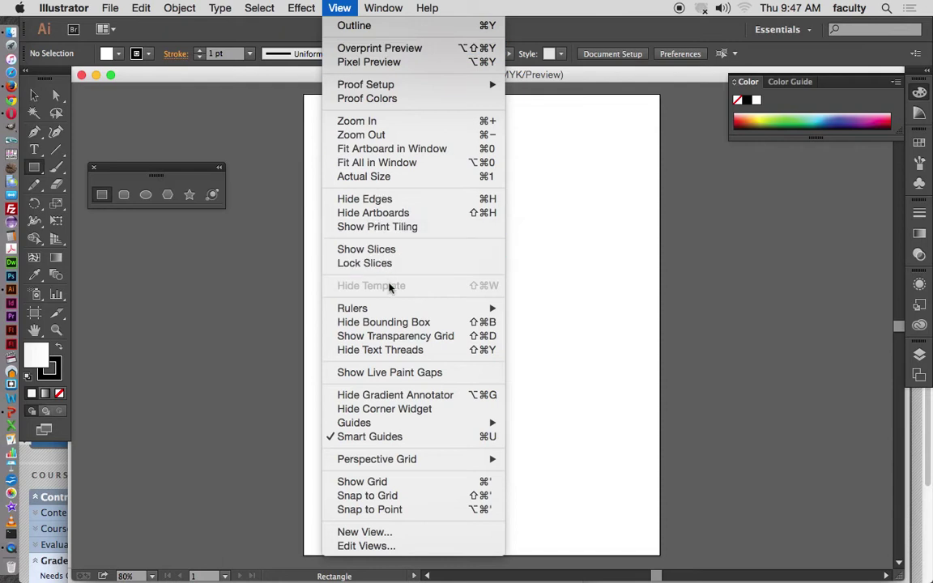
mouse_move(408, 309)
click(545, 309)
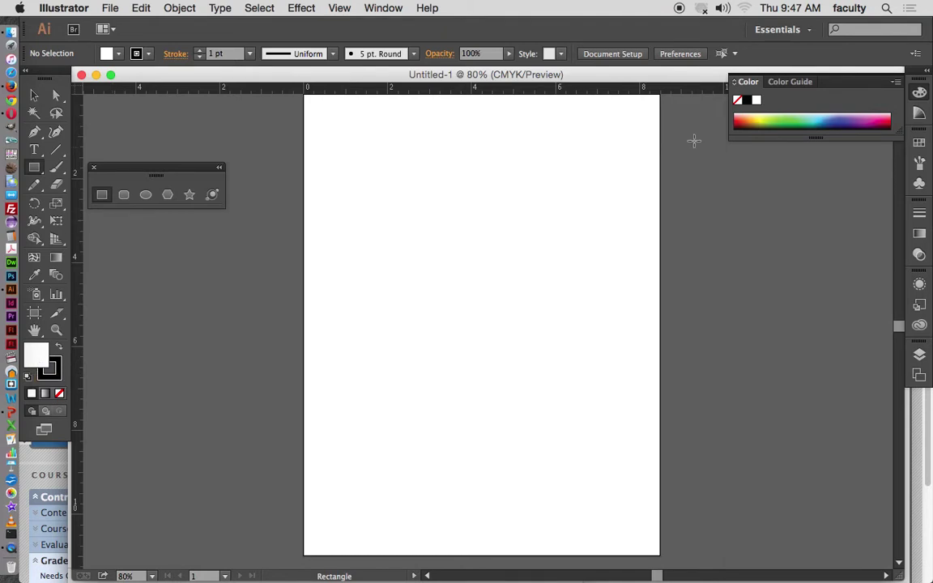
Step: Choose a yellow fill, collapse the color options and bring up the swatches to use the bright yellow swatch
click(762, 119)
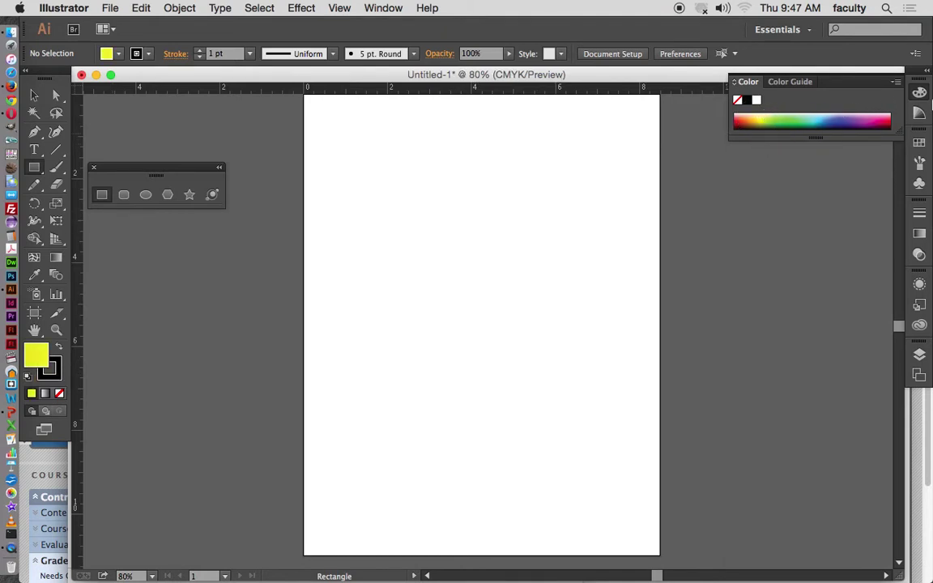
click(877, 81)
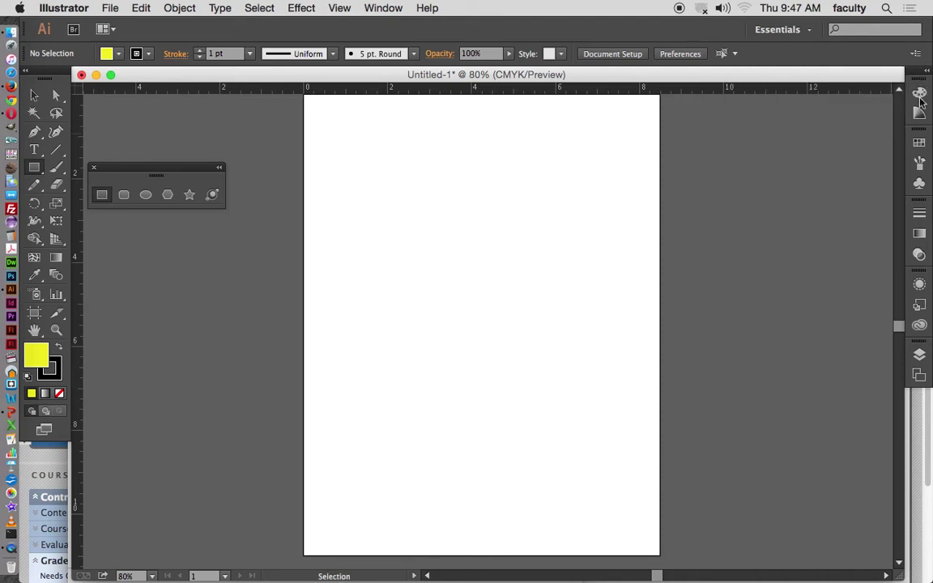
click(919, 144)
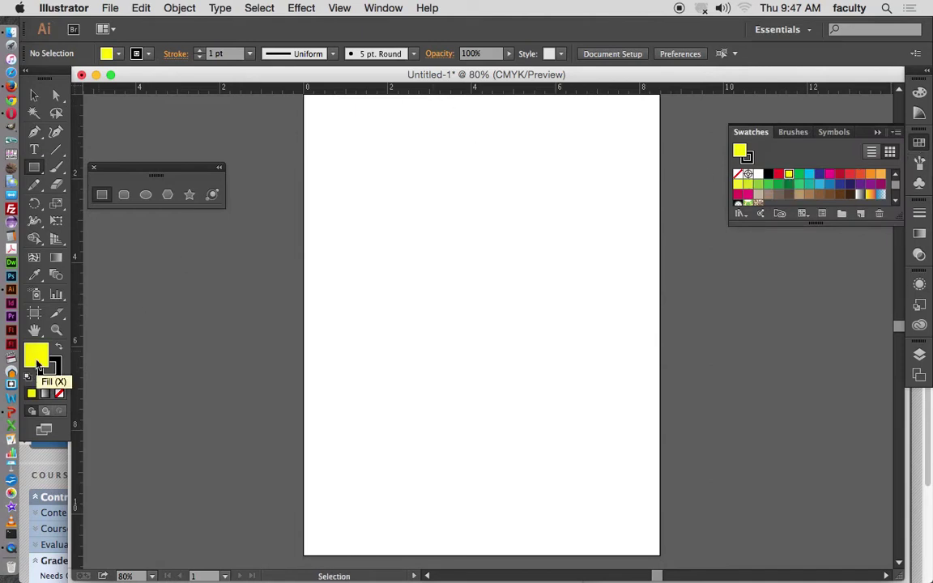
Step: Draw a yellow rectangle about 1 in wide and 6.5 in tall, move it down and right into the artboard, and deselect it
key(m)
drag(388, 95, 430, 371)
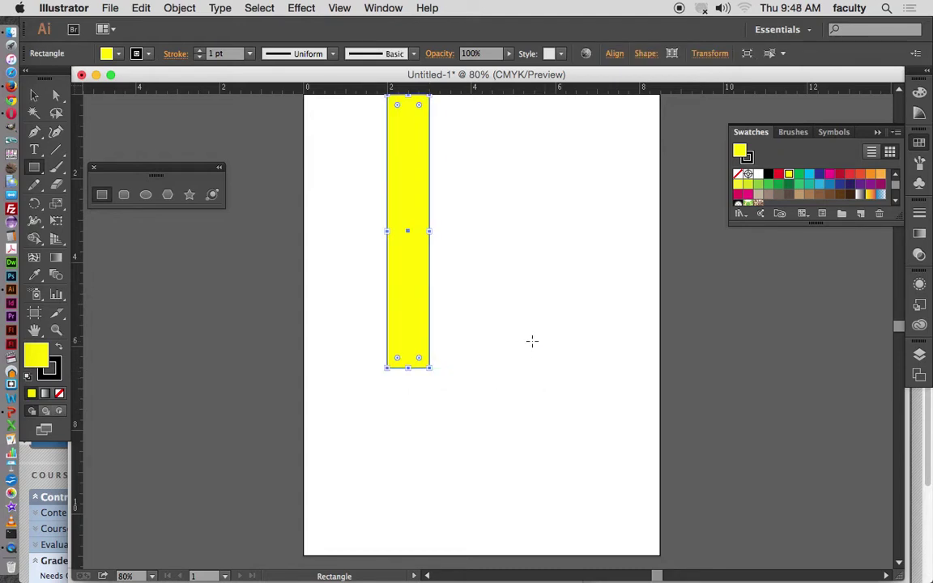
key(v)
drag(413, 170, 441, 220)
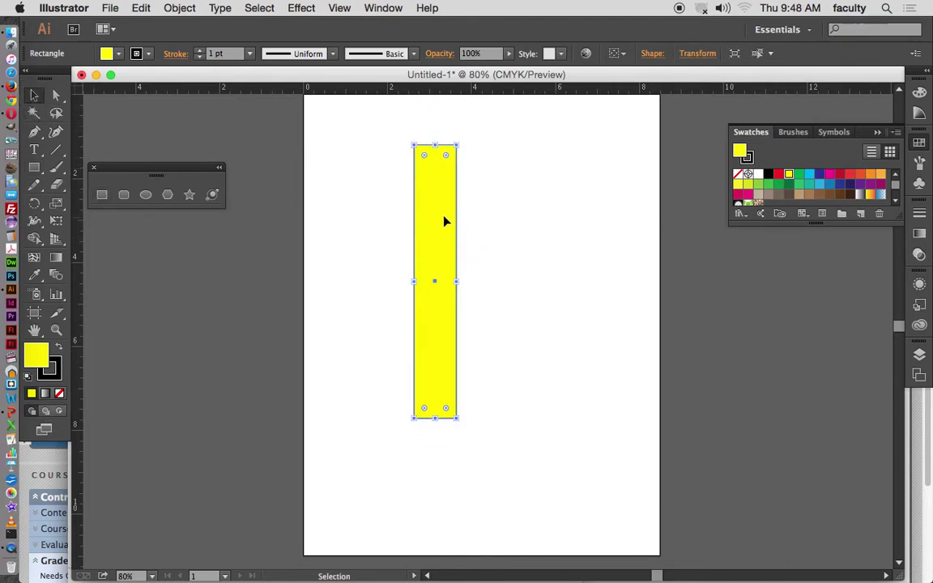
click(362, 170)
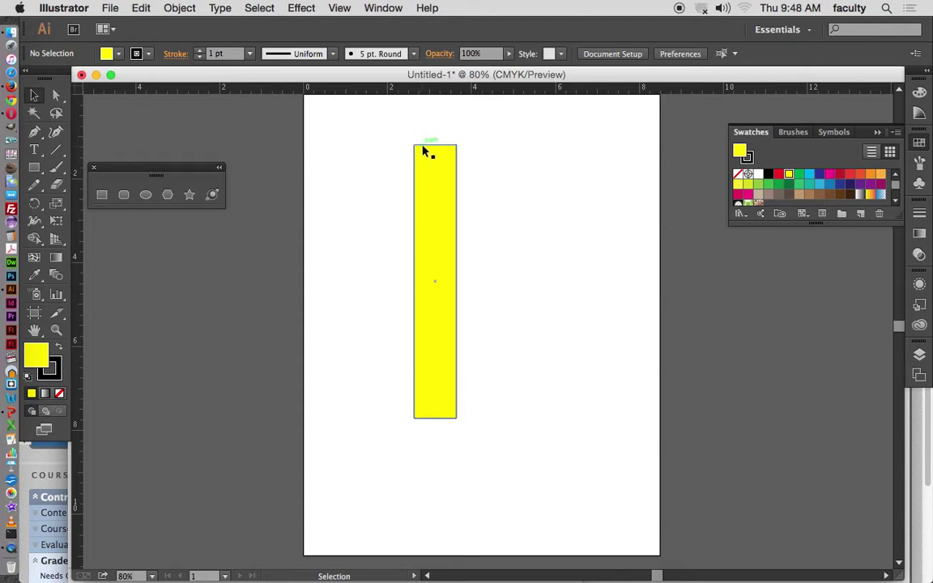
Step: Duplicate the tall yellow rectangle with copy and paste
click(35, 166)
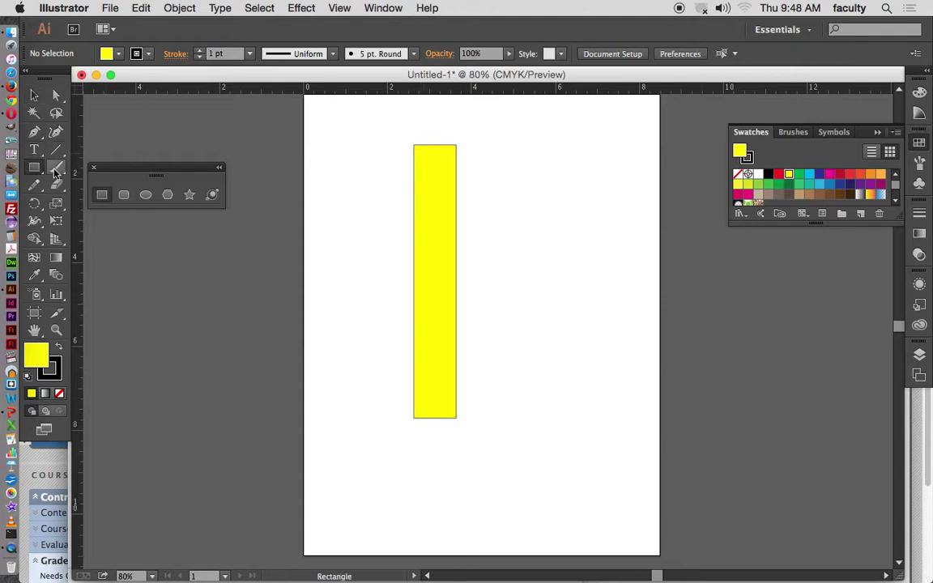
click(34, 95)
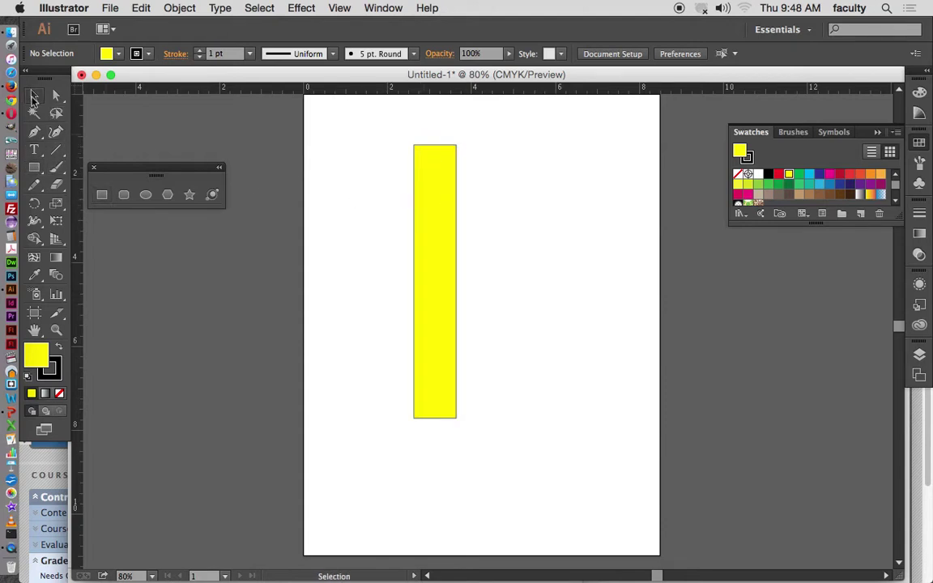
click(442, 240)
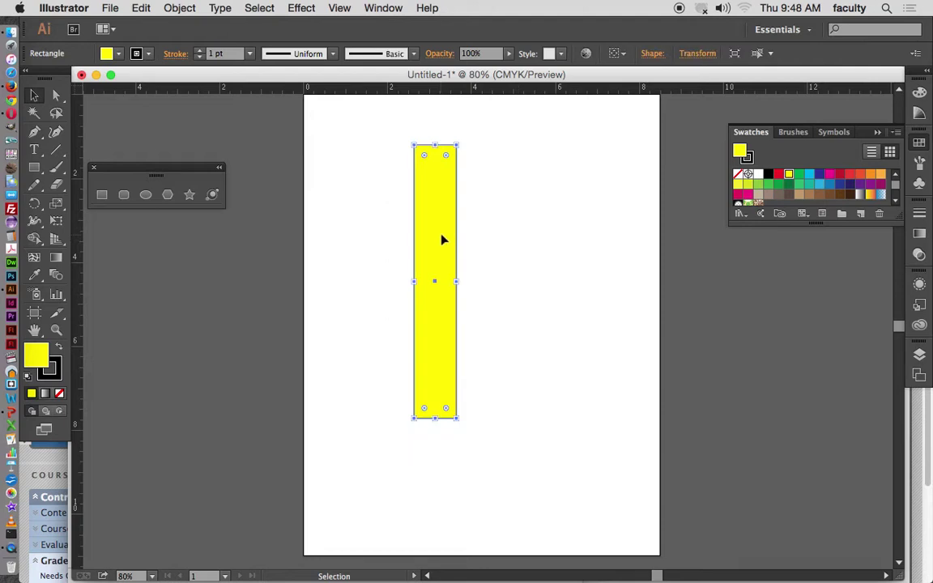
key(a)
key(v)
key(a)
key(super+v)
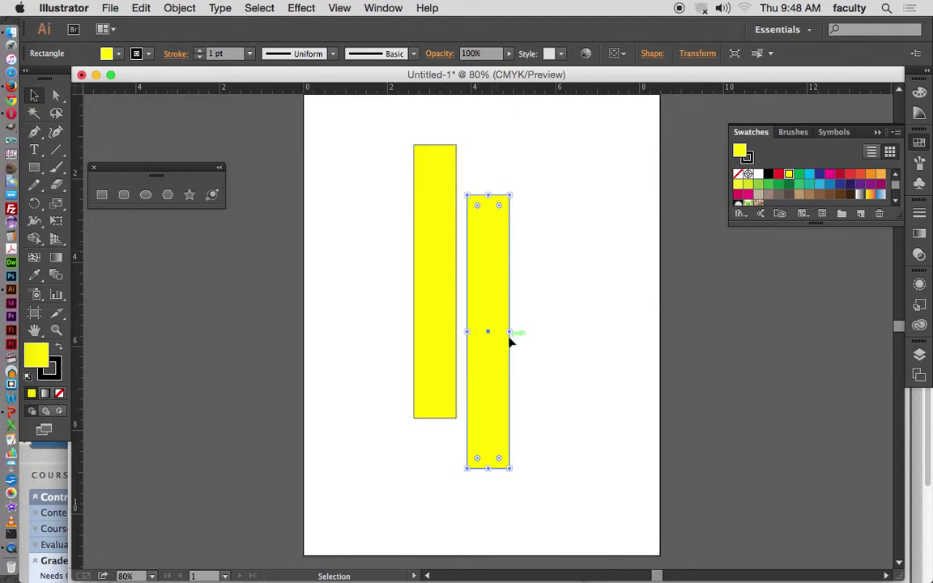
Step: Place the pasted copy directly over the original yellow rectangle and narrow it into a full-height middle strip
drag(488, 302, 434, 255)
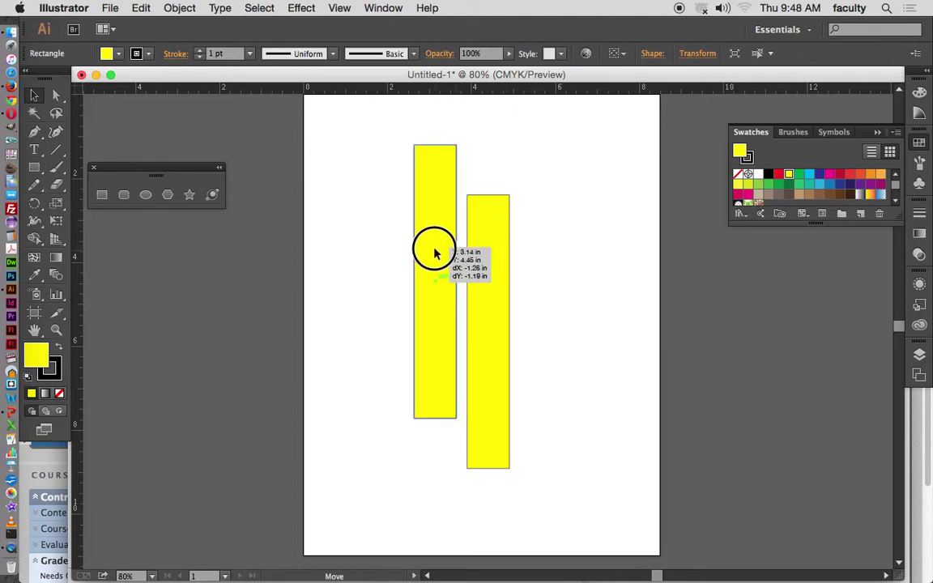
mouse_move(434, 255)
mouse_down()
mouse_move(527, 254)
mouse_move(542, 278)
mouse_move(526, 284)
mouse_move(514, 254)
mouse_move(434, 256)
mouse_up()
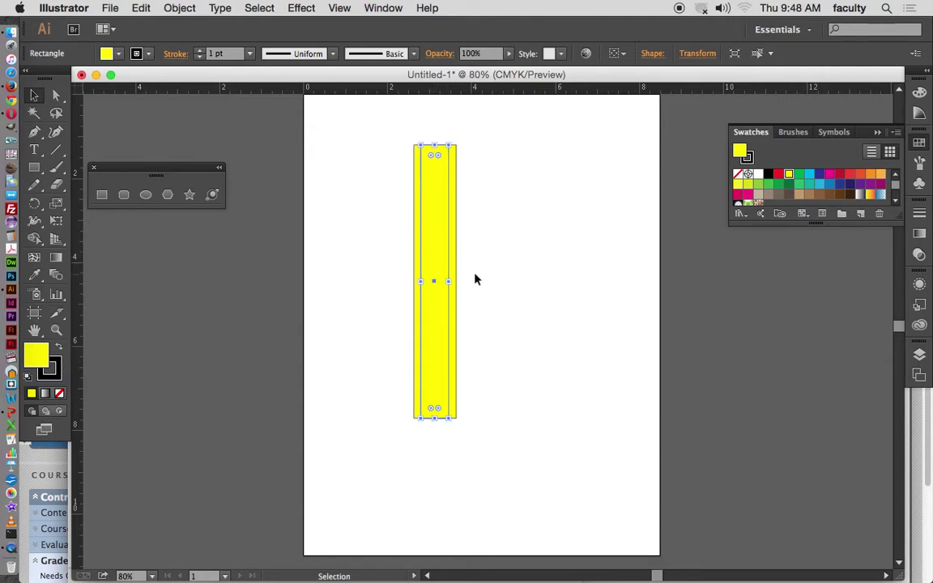
drag(453, 278, 448, 281)
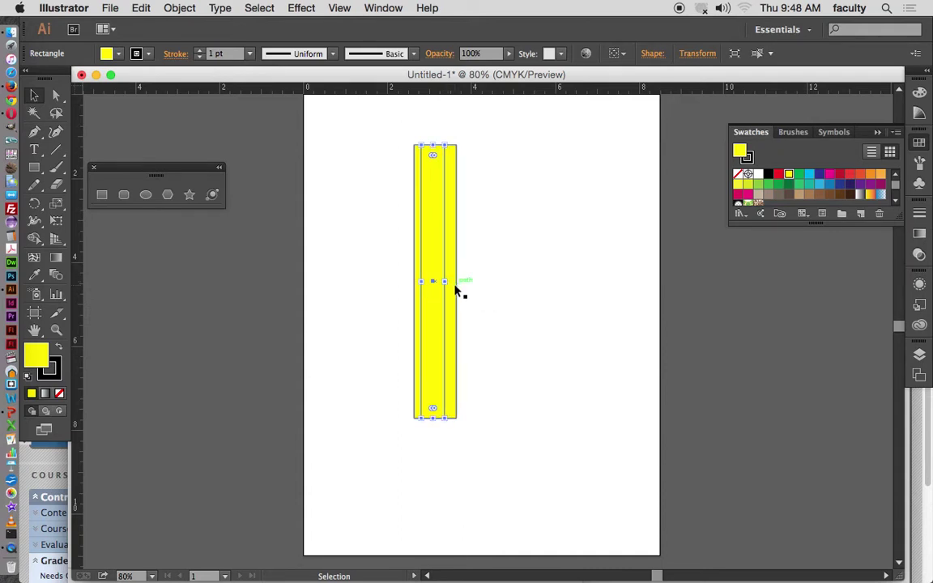
Step: Nudge the narrow strip sideways until it is centered on the wider yellow rectangle, and deselect it
key(Right)
key(Right)
key(Right)
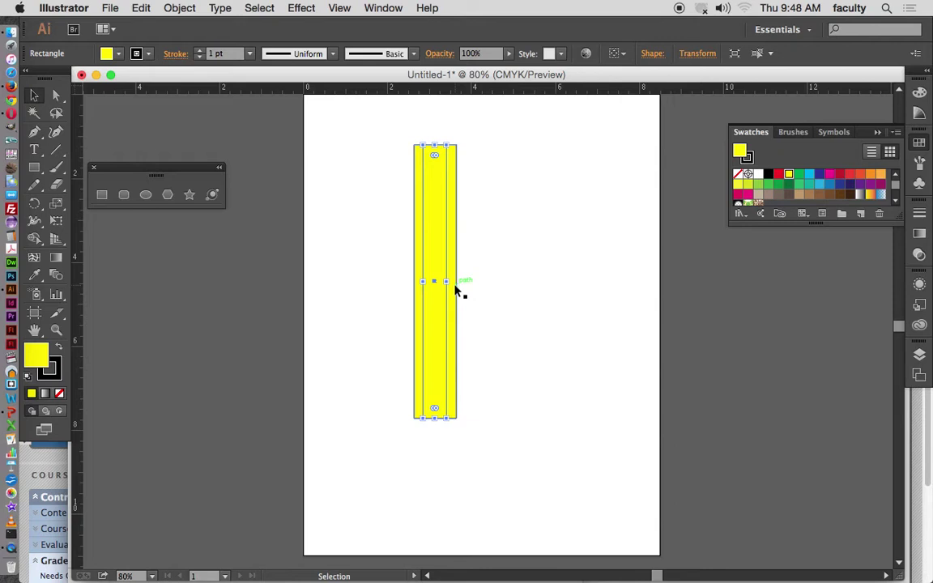
key(Left)
click(490, 292)
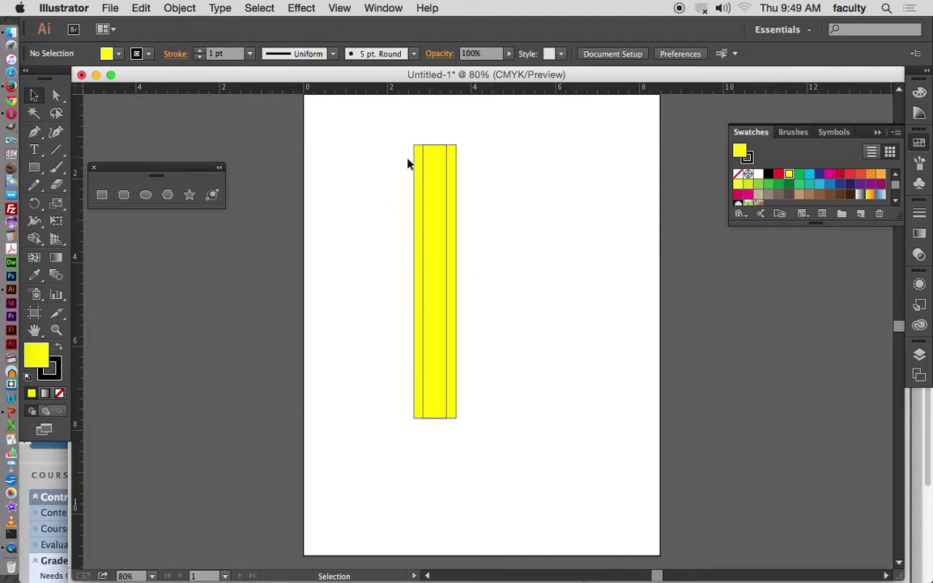
Step: Activate the Rounded Rectangle tool, enlarge the swatches area to show all colors and choose the magenta fill
click(124, 196)
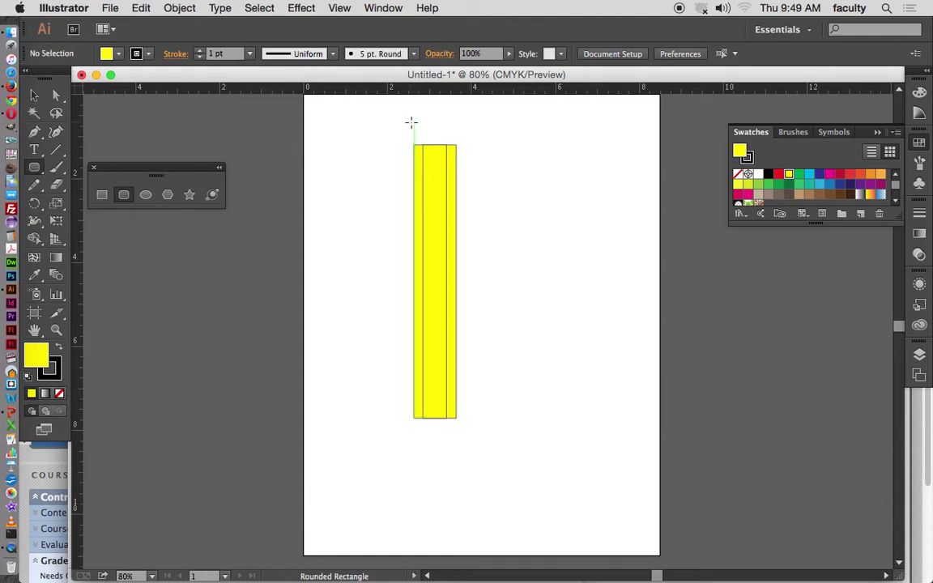
drag(815, 224, 918, 281)
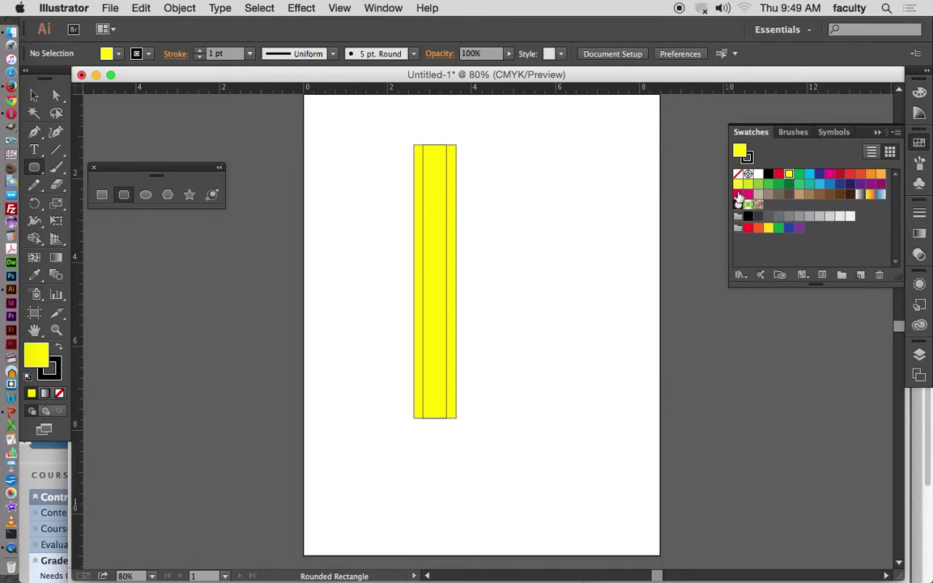
click(749, 196)
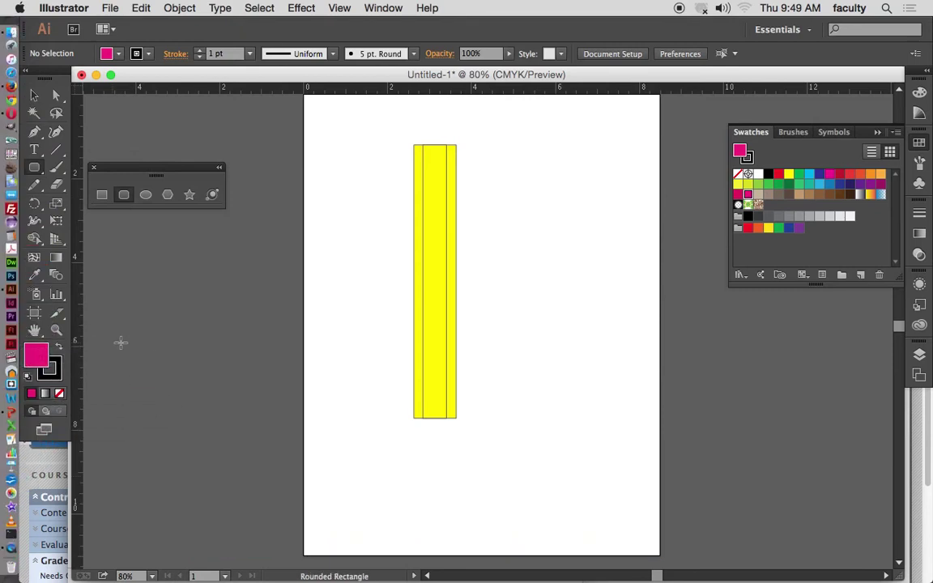
Step: Soften the fill to the muted pink D379A2 in the Color Picker
double_click(35, 355)
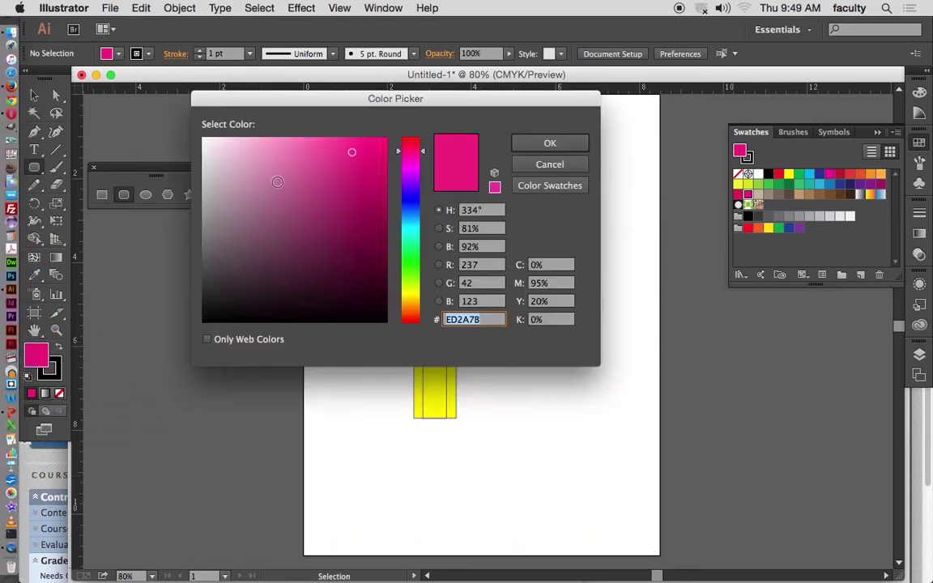
drag(314, 102, 608, 146)
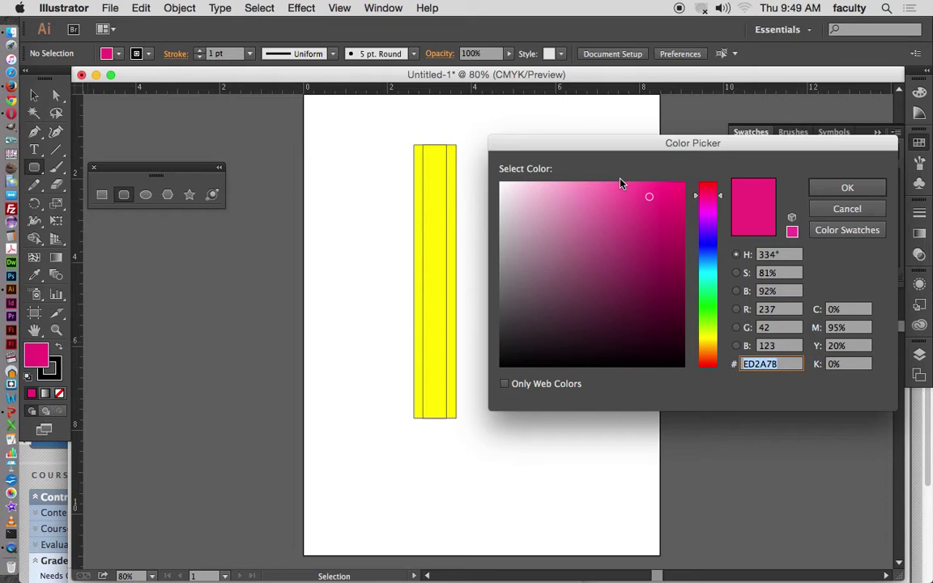
click(612, 230)
click(596, 227)
click(585, 213)
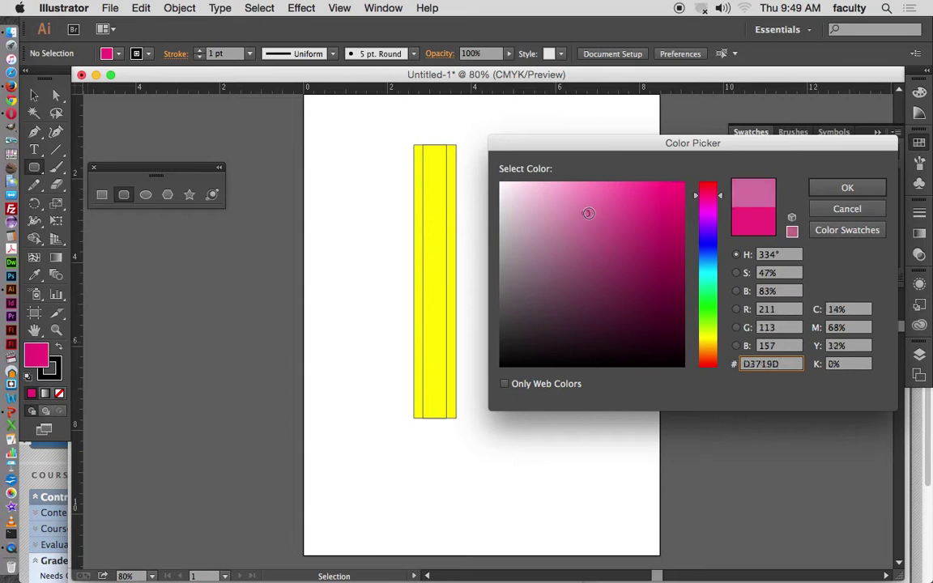
click(582, 203)
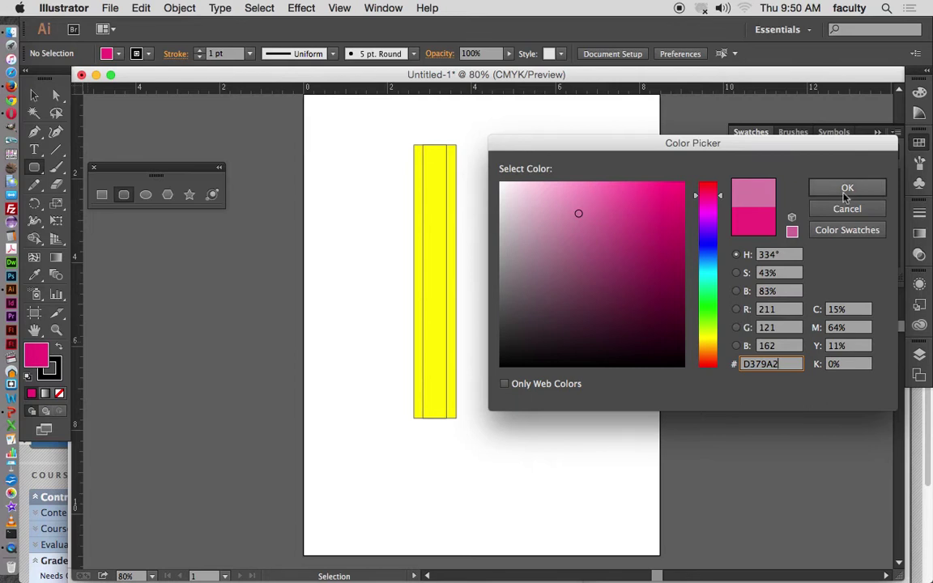
click(817, 191)
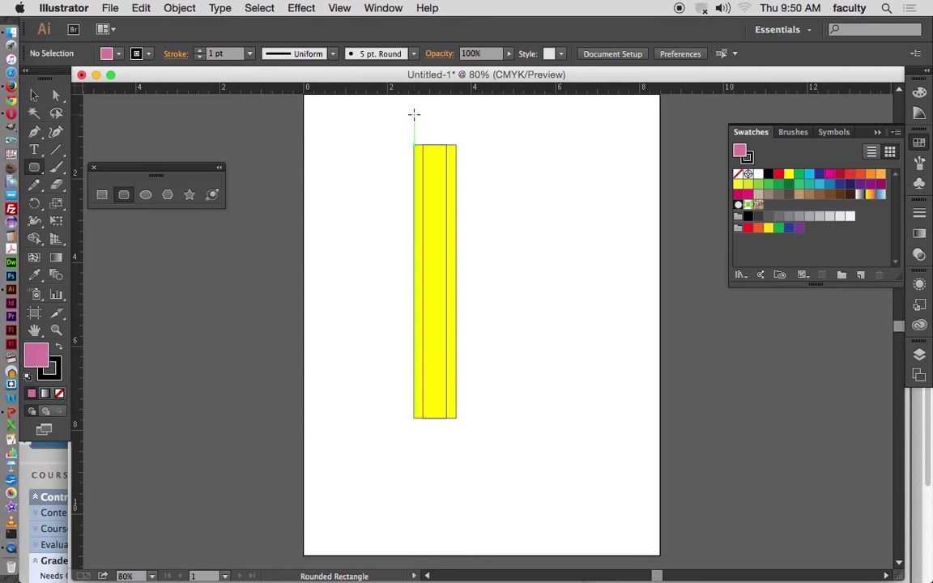
Step: Draw a pink rounded rectangle about 1 in square over the yellow shape's upper end, adjust its corner radius while drawing, and deselect it
drag(414, 114, 455, 162)
key(Up)
key(Down)
key(Up)
key(Up)
key(Down)
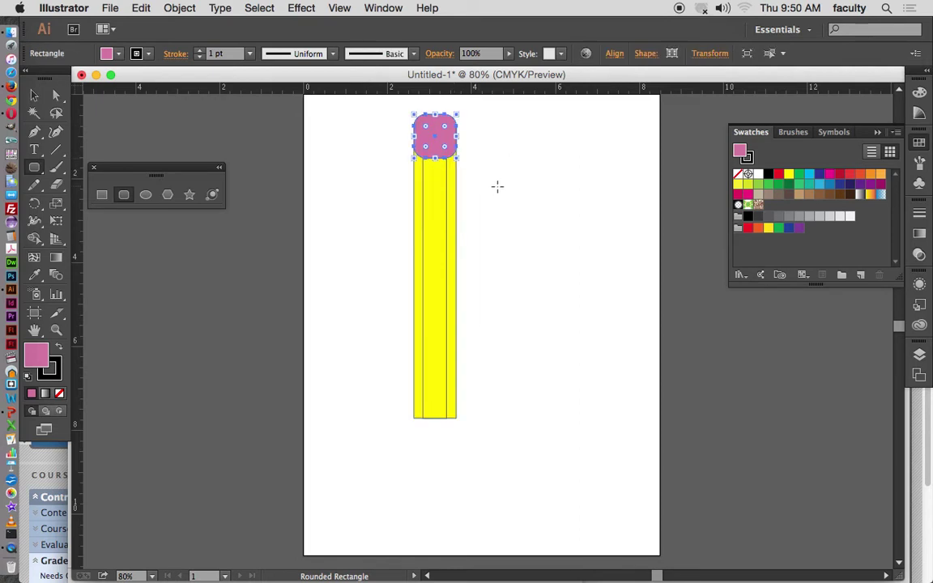
click(34, 95)
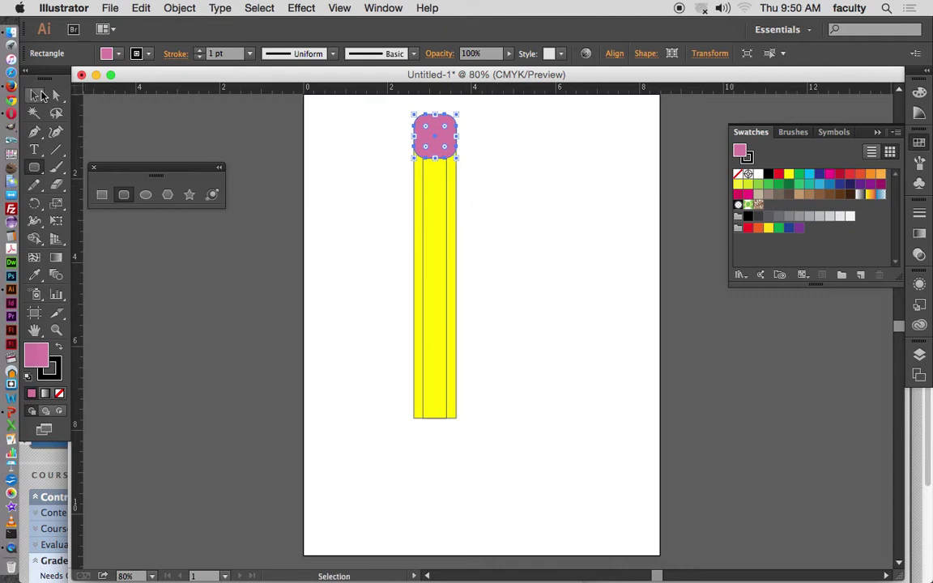
click(345, 158)
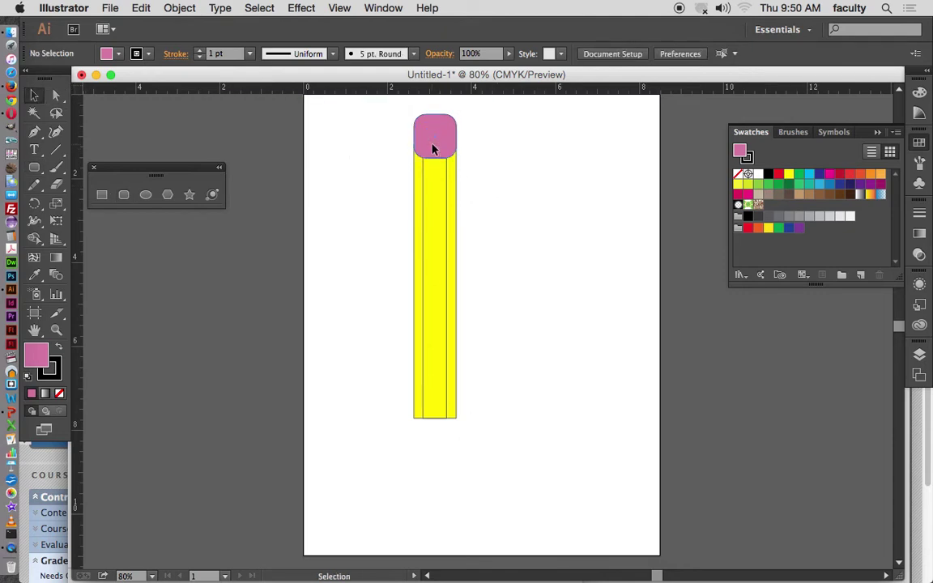
Step: Send the pink rounded rectangle to the back, behind the yellow pencil body, and deselect it
click(431, 148)
shift+click(431, 166)
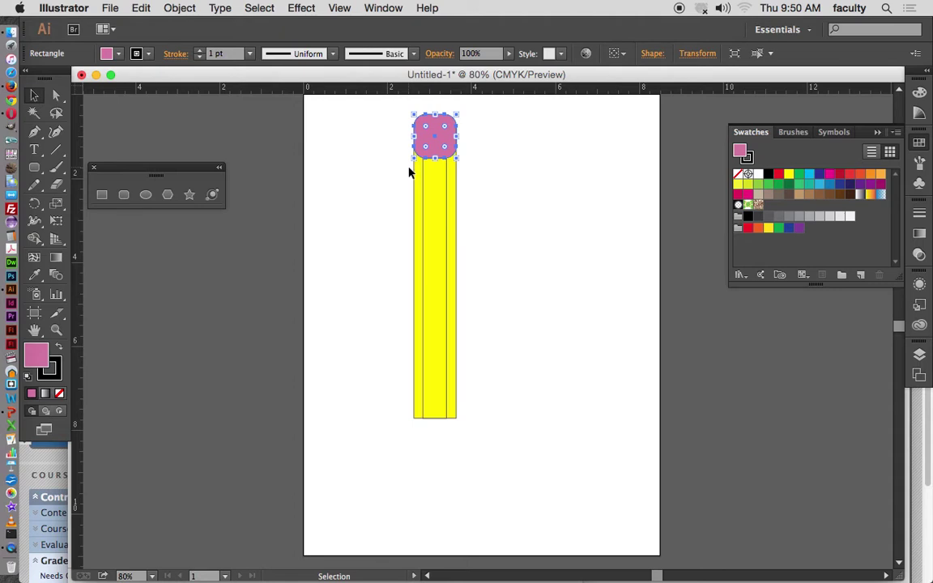
click(173, 9)
mouse_move(167, 37)
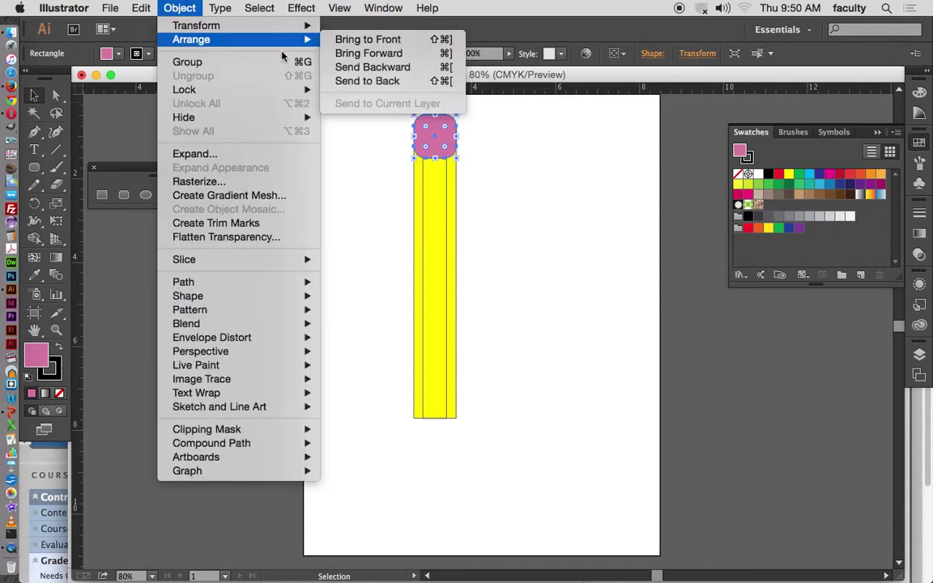
click(383, 84)
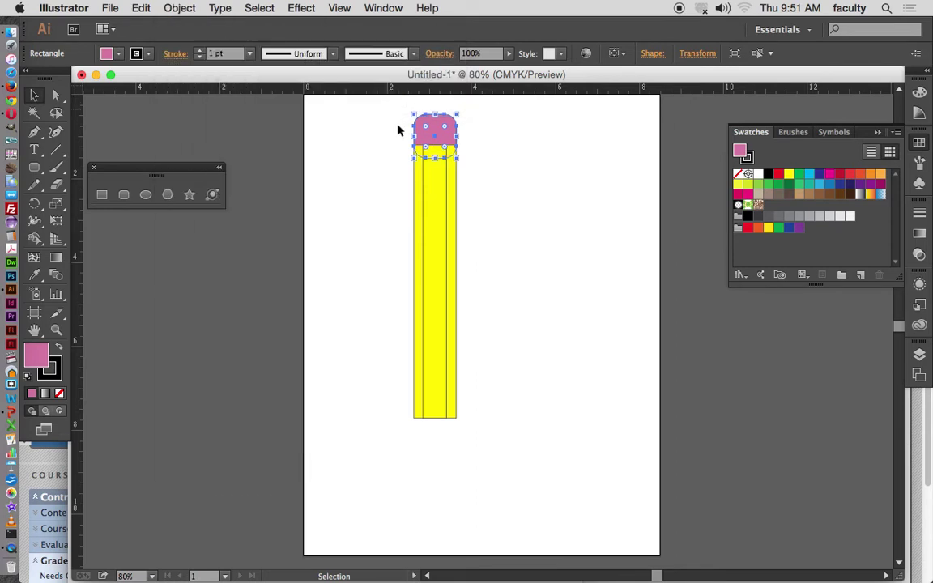
click(375, 142)
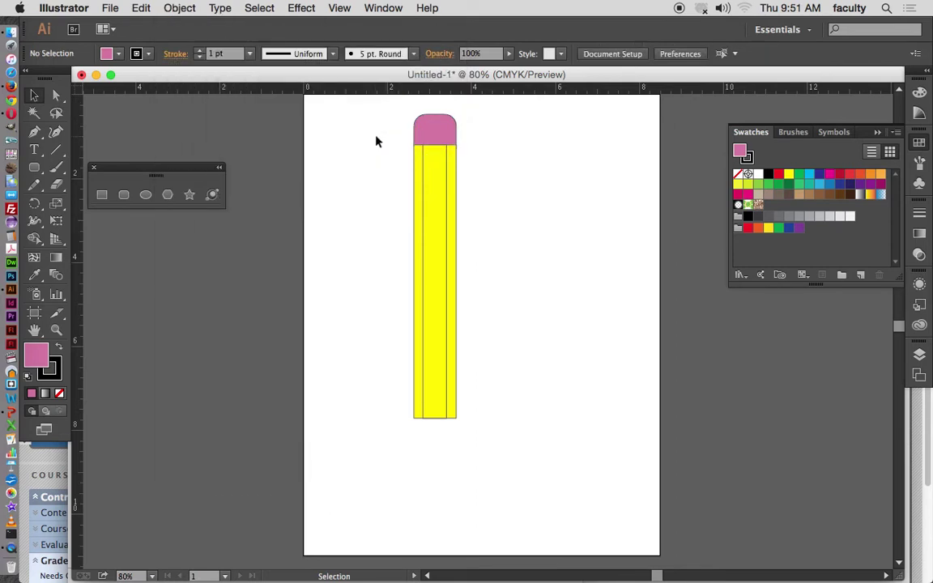
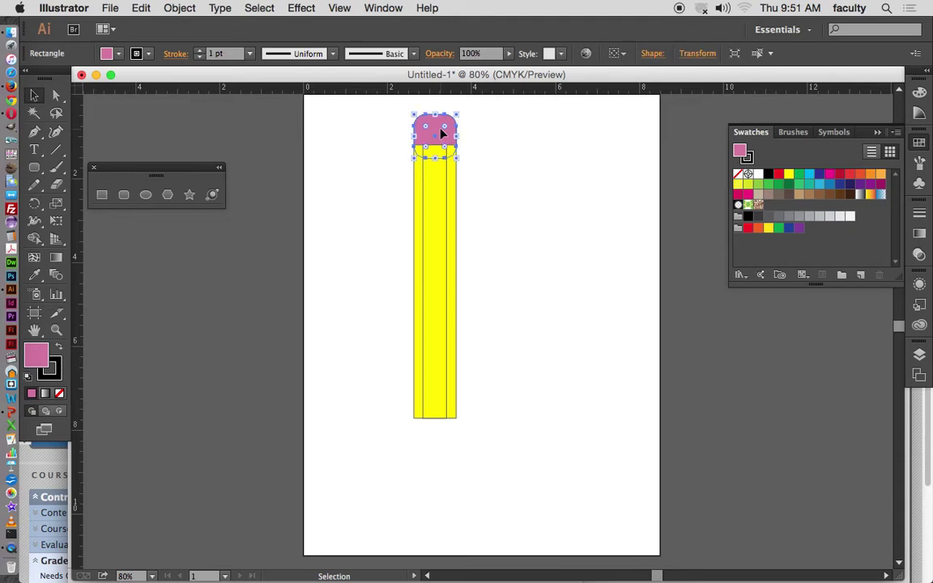
Step: Change the pink eraser shape's stroke color to dark green and deselect it
click(489, 140)
click(440, 132)
click(59, 371)
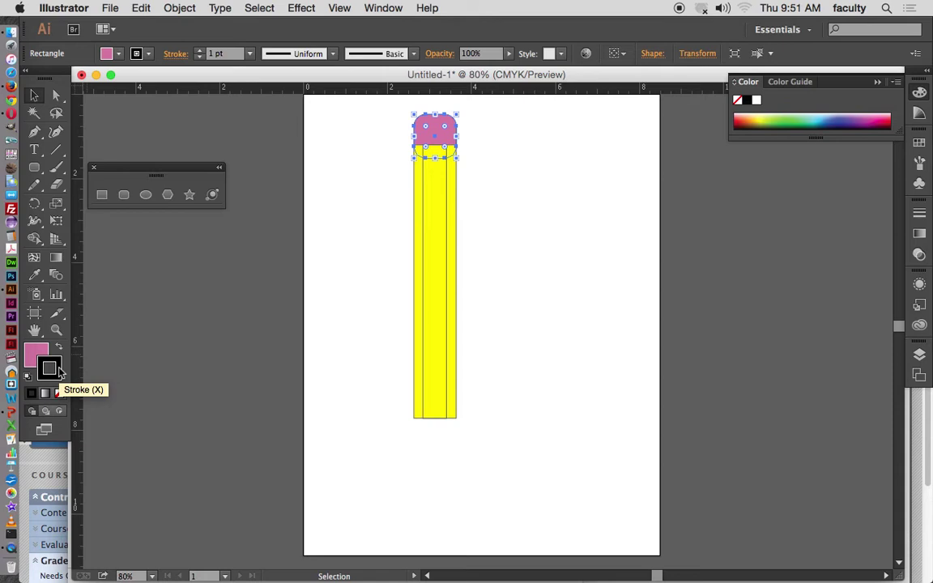
click(794, 122)
click(497, 184)
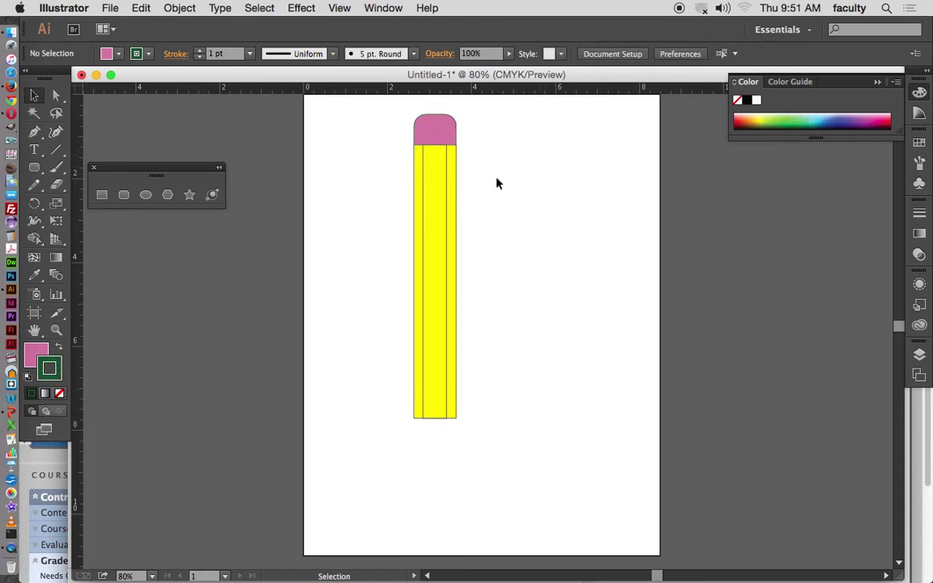
Step: Recolor the pink eraser shape's stroke to reddish brown and deselect it to check the outline
click(433, 126)
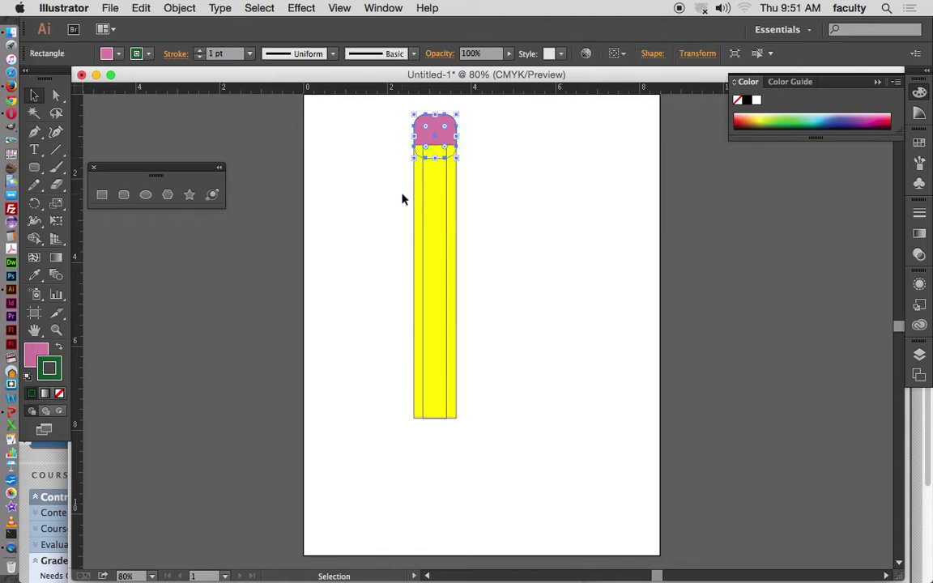
key(space)
key(super+space)
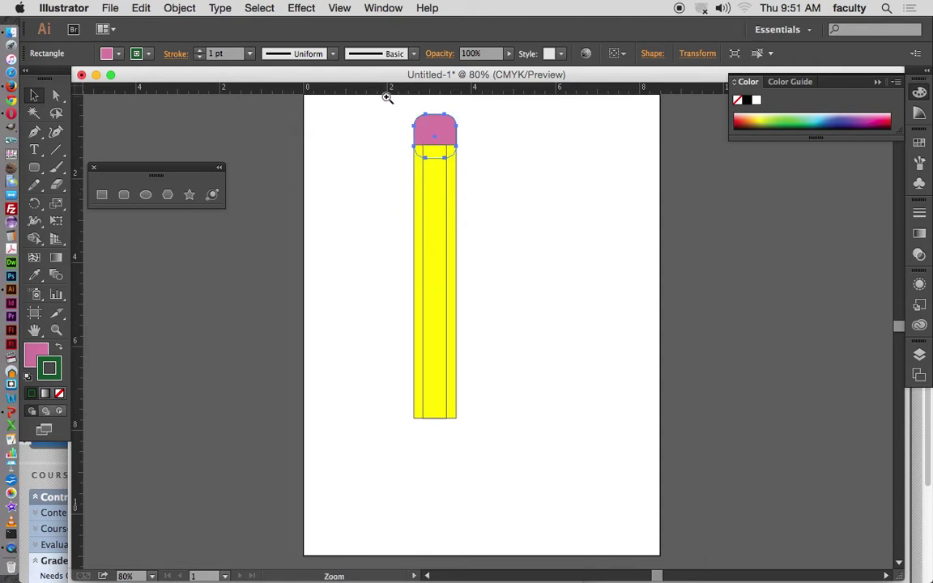
mouse_move(381, 104)
mouse_down()
mouse_move(462, 162)
mouse_move(478, 188)
mouse_up()
click(693, 234)
click(561, 235)
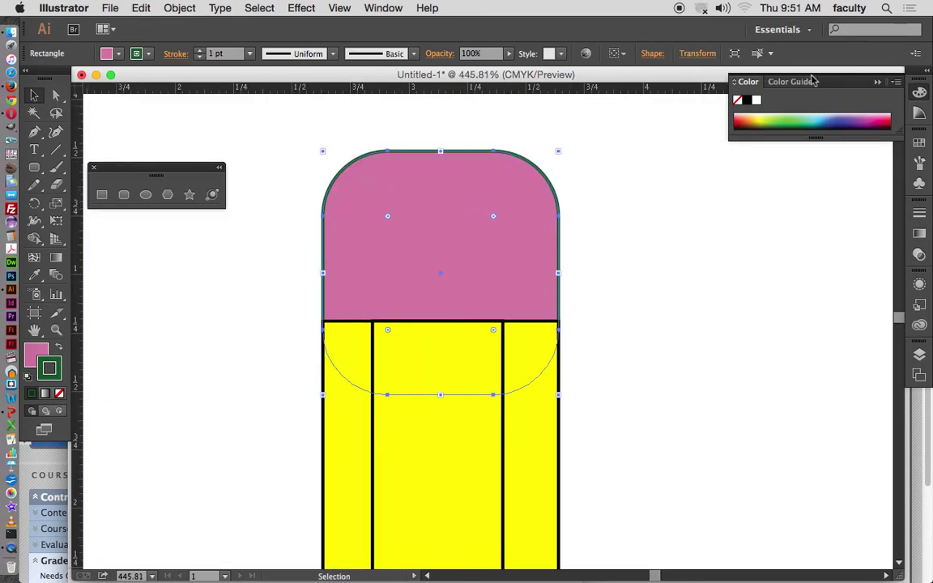
click(739, 128)
click(668, 193)
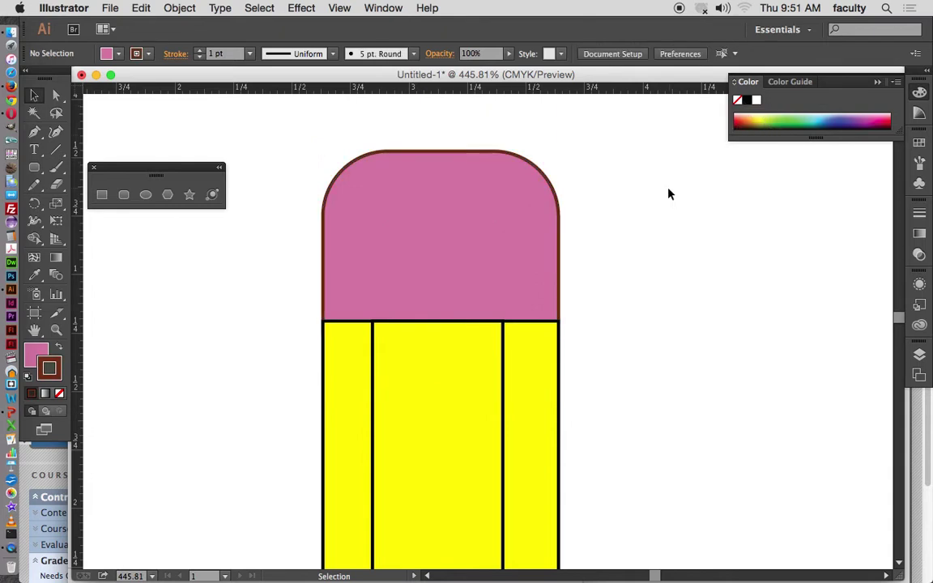
Step: Change the eraser shape's stroke color to dark navy and deselect it
click(586, 213)
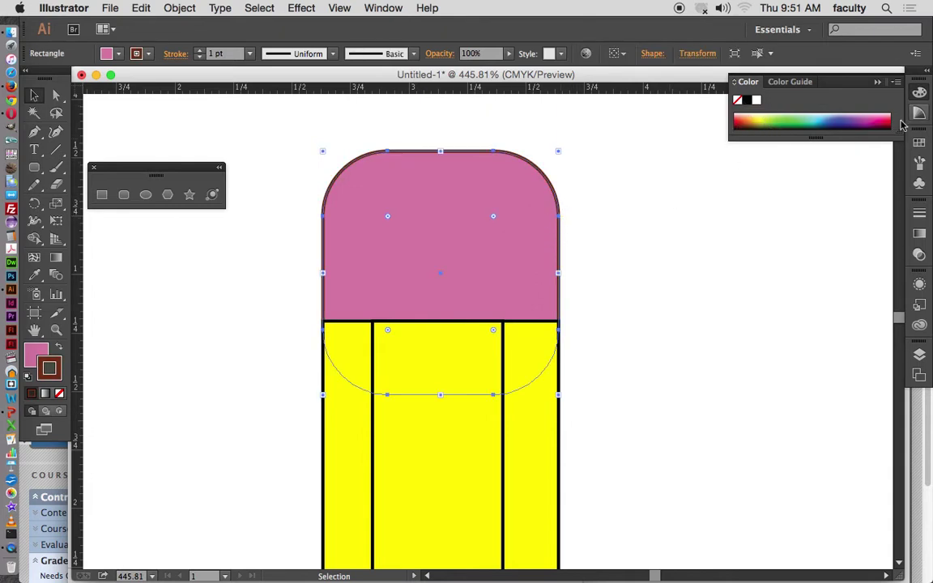
click(838, 125)
click(678, 188)
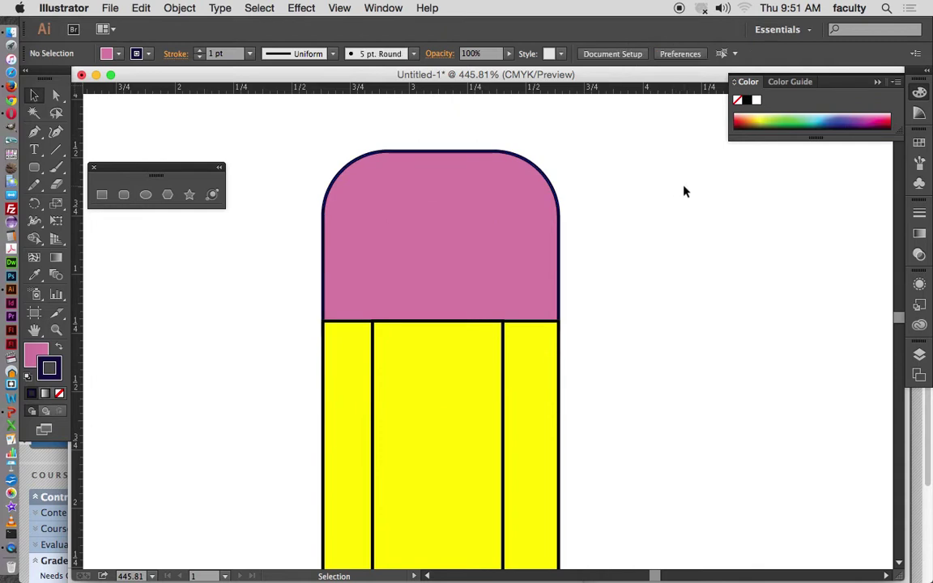
Step: Select the pink eraser shape and set its stroke to a dark violet-blue
click(556, 244)
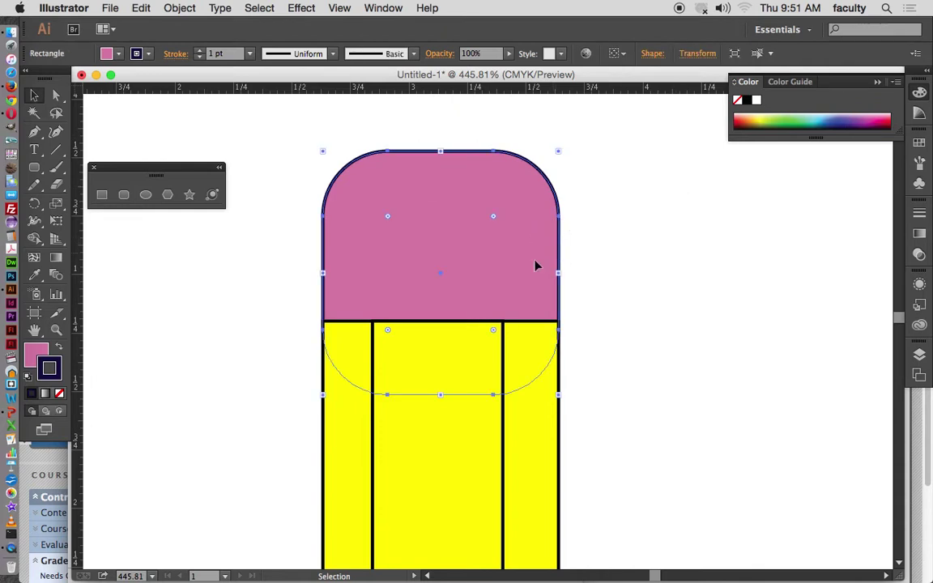
click(51, 371)
click(845, 128)
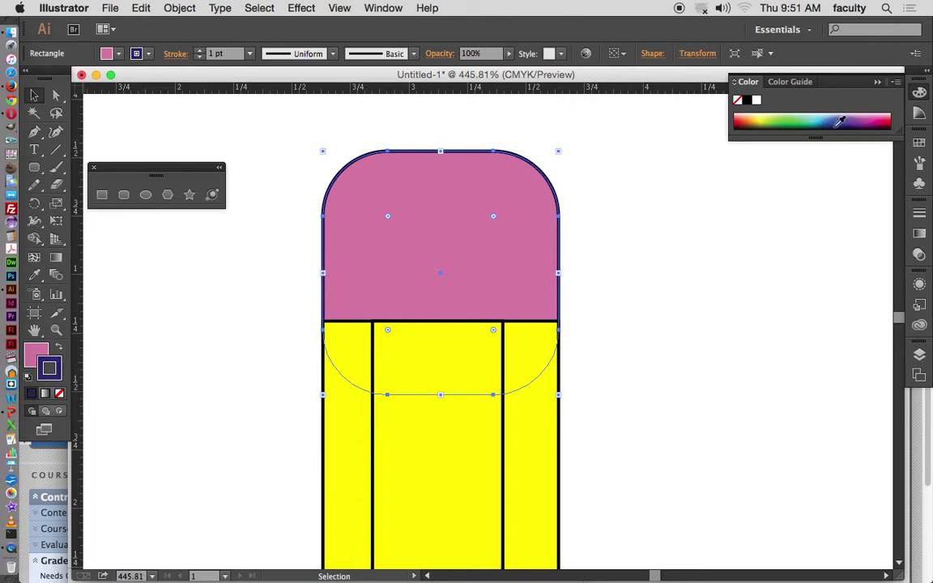
Step: Set the pink eraser shape's stroke weight to 5 pt and deselect it to check the outline
click(660, 245)
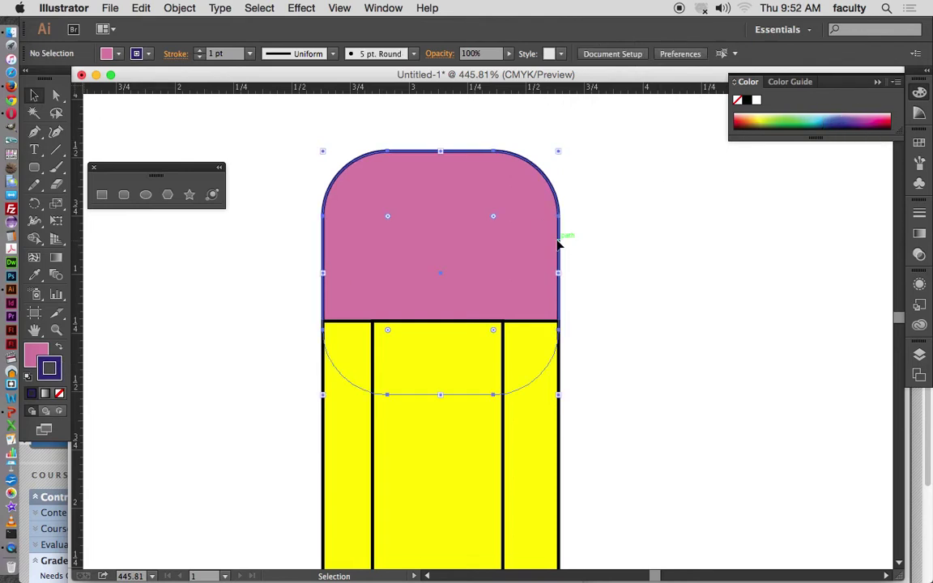
click(557, 245)
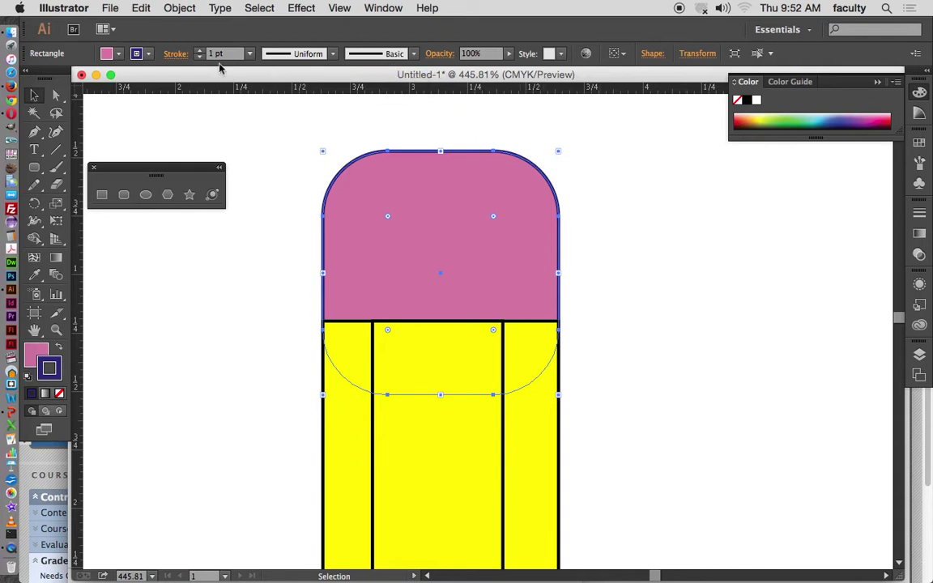
click(250, 53)
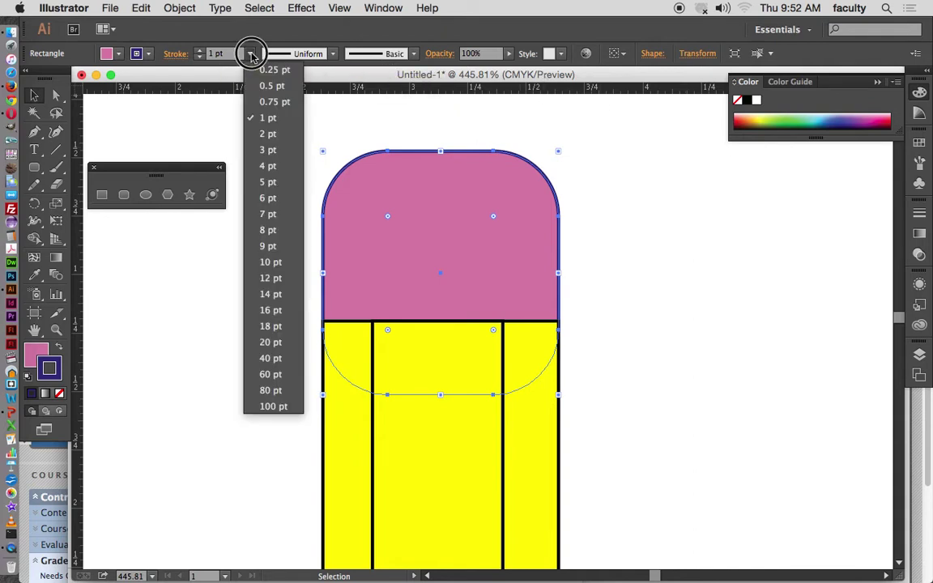
click(268, 181)
click(282, 188)
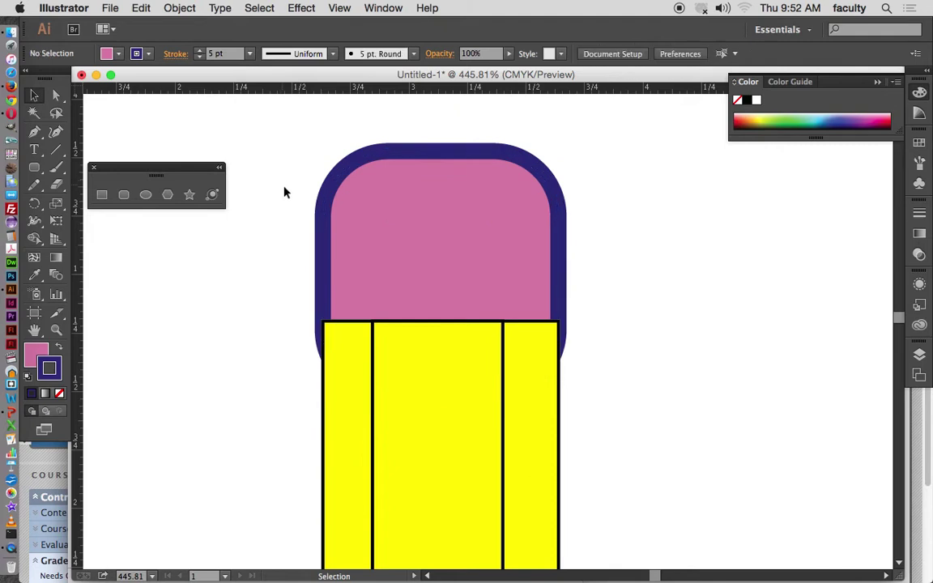
Step: Increase the pink eraser shape's stroke weight to 7 pt and deselect it
click(325, 194)
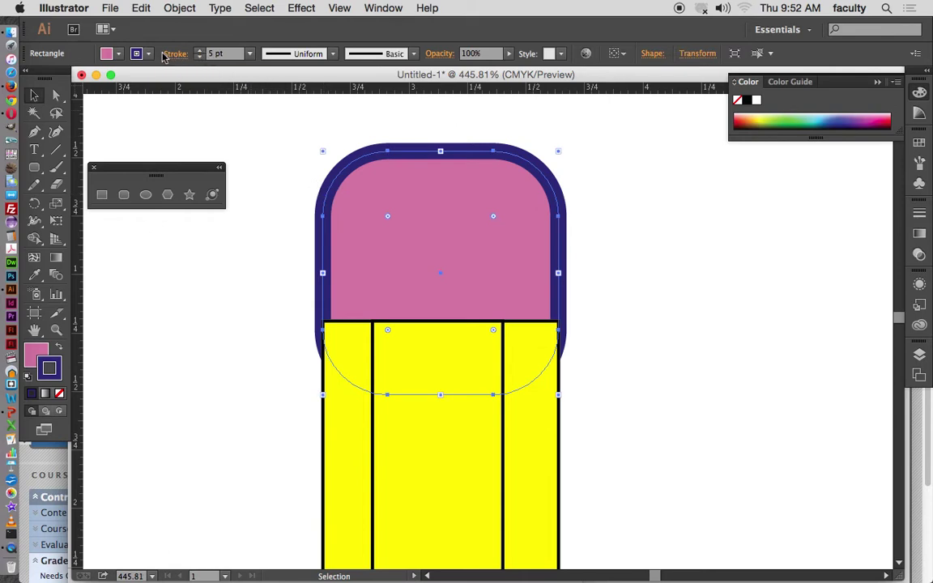
click(251, 54)
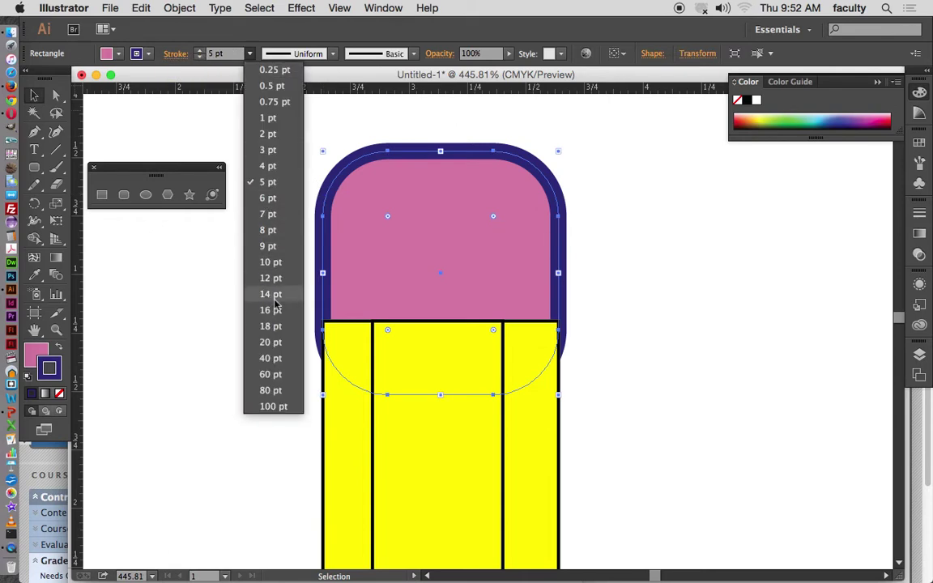
click(268, 215)
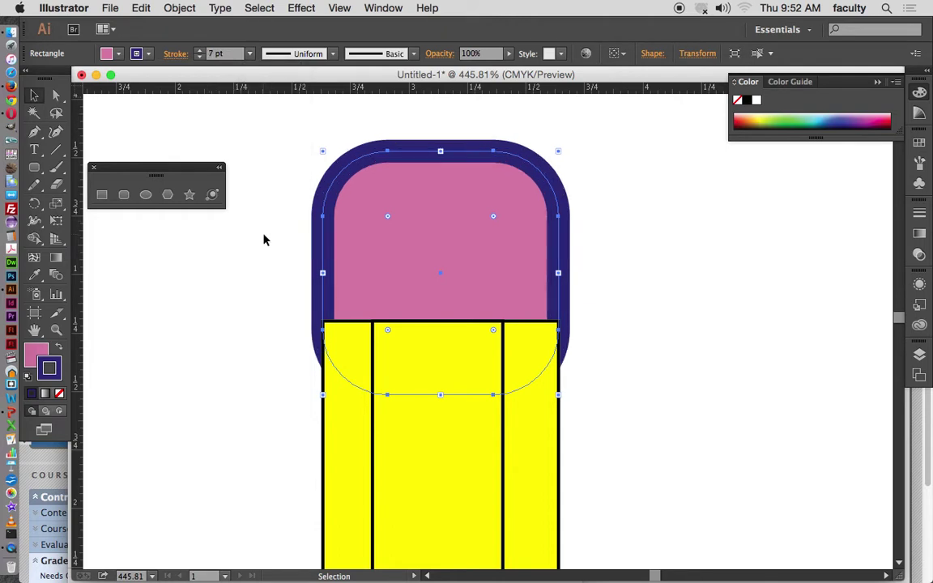
click(261, 245)
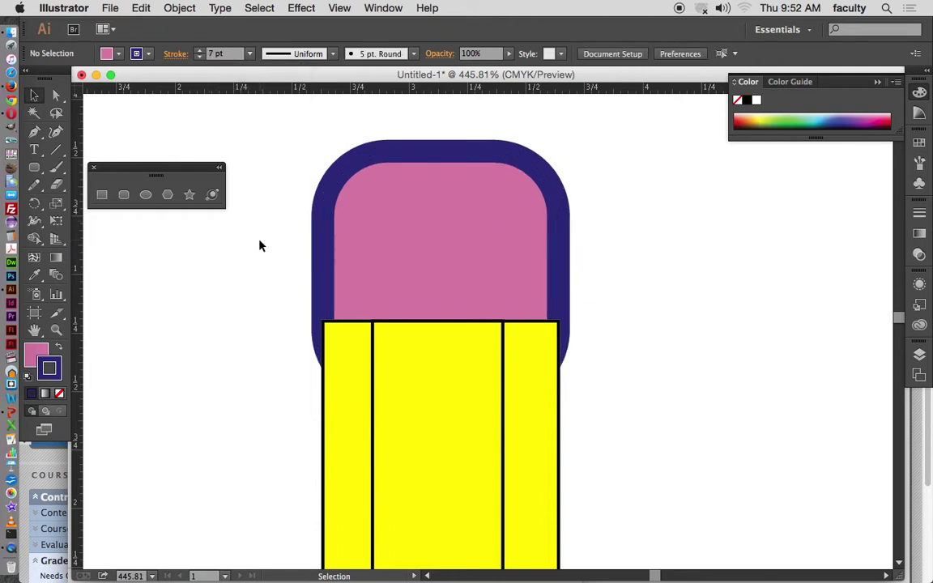
Step: Remove the stroke from the pink eraser shape and deselect it
click(320, 234)
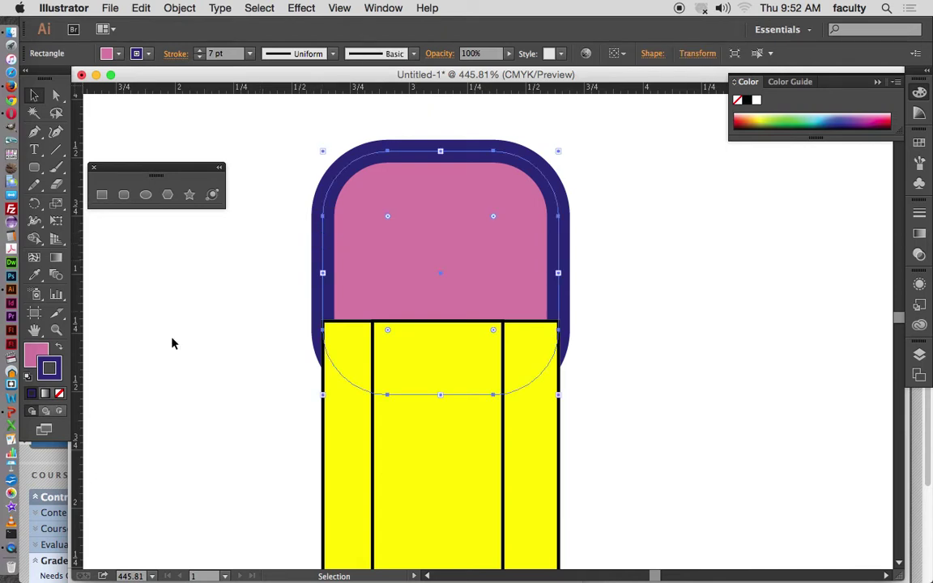
click(61, 396)
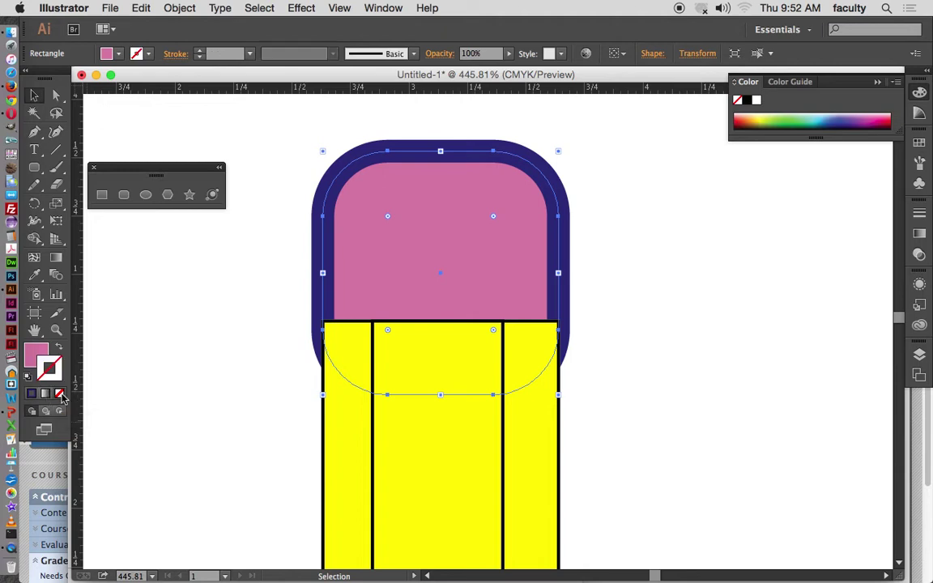
click(133, 384)
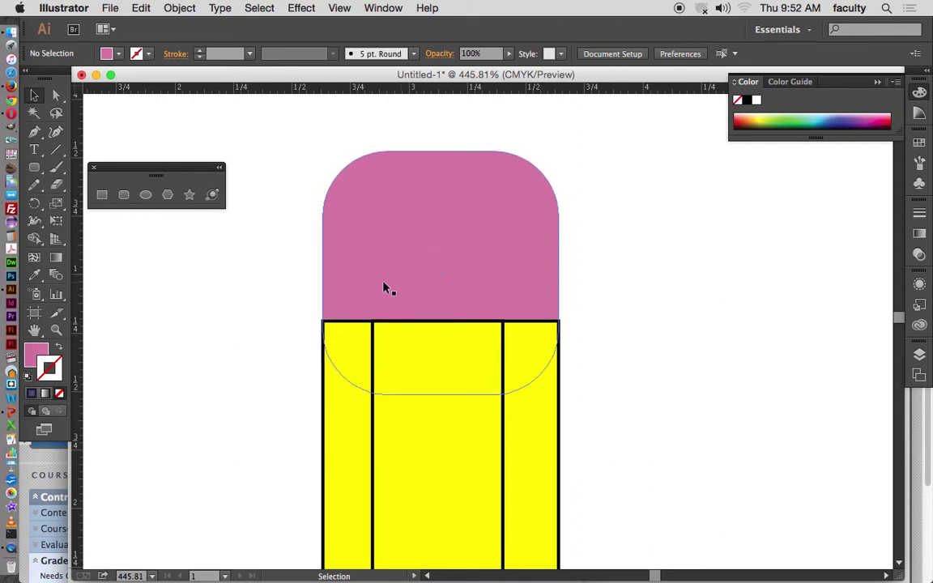
Step: Try removing the fill from the pencil body's middle stripe and outer rectangle, undo it, and deselect
click(341, 381)
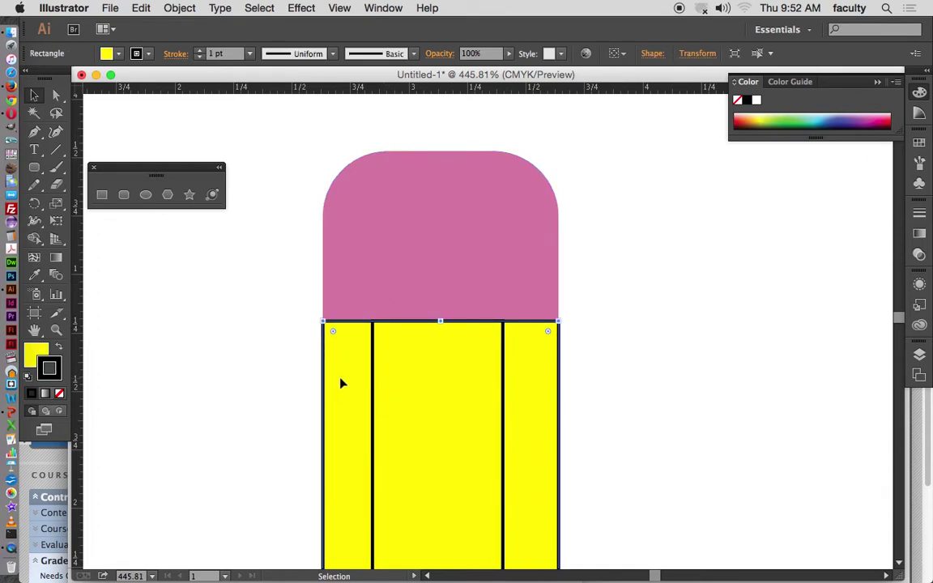
click(419, 386)
scroll(639, 344, down, 3)
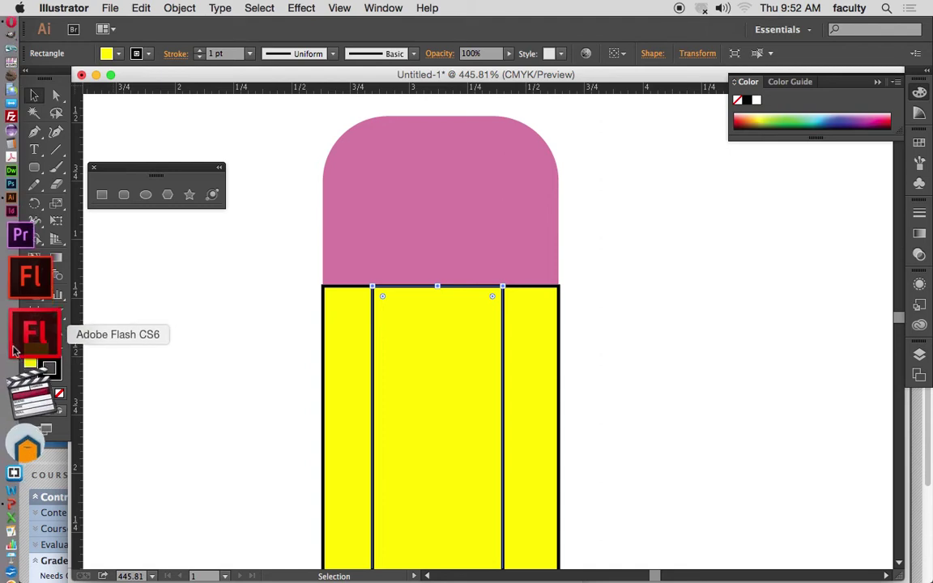
click(59, 394)
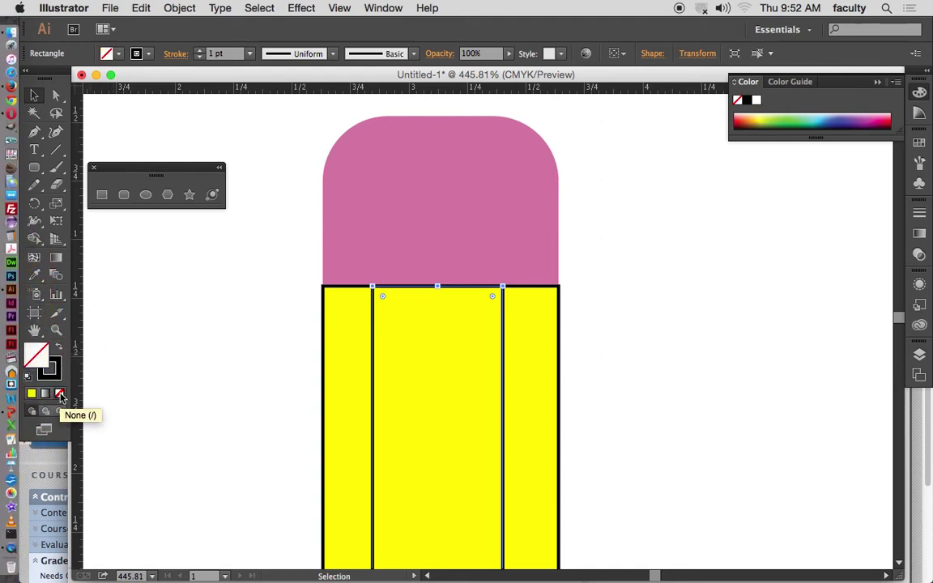
click(326, 377)
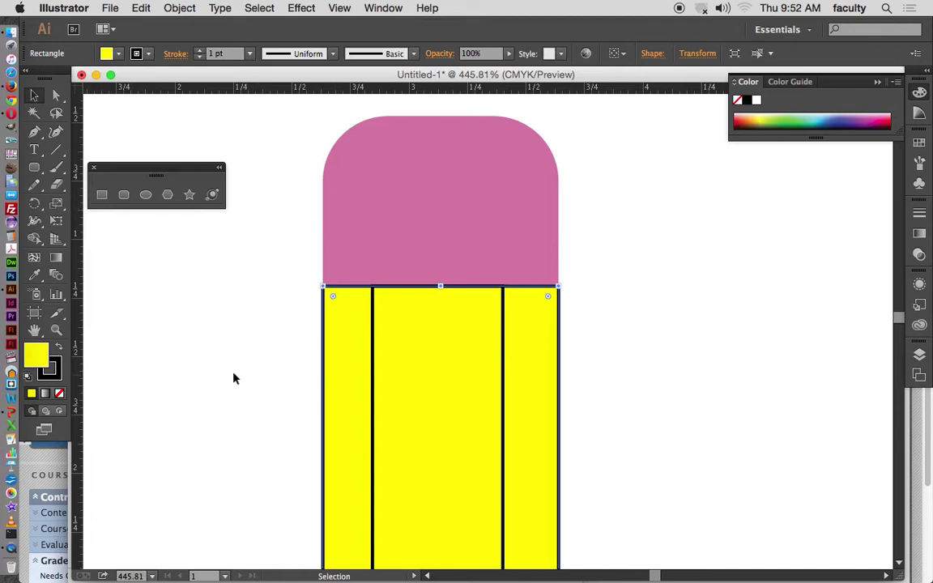
click(59, 394)
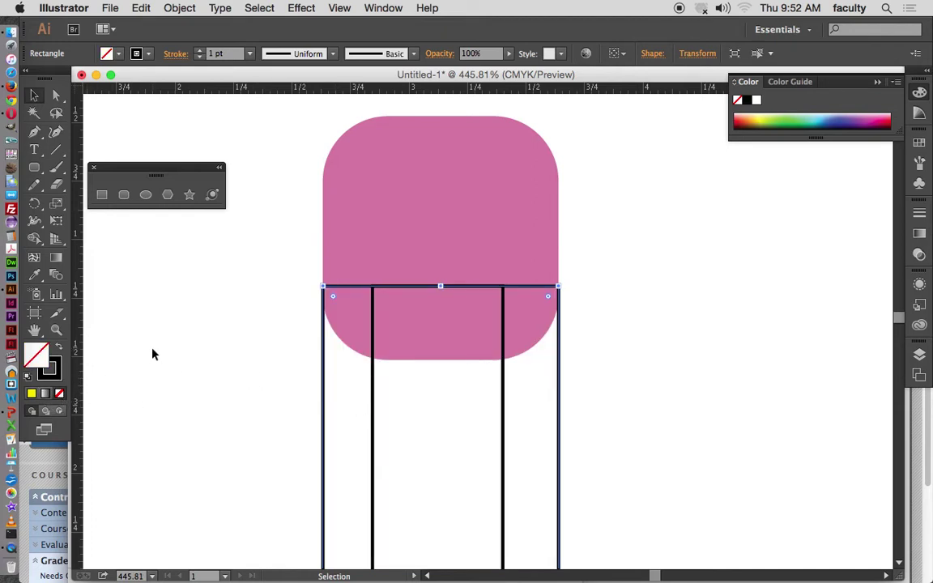
key(super+z)
click(224, 357)
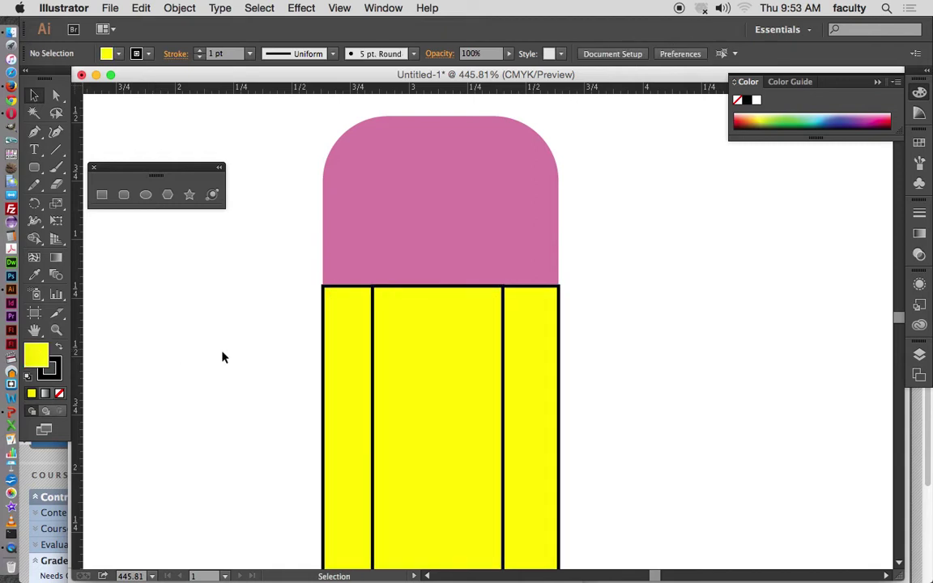
Step: Fit the artboard in view, draw a star about 1.6 in wide at the pencil body's lower end, and increase its number of points
scroll(174, 317, down, 3)
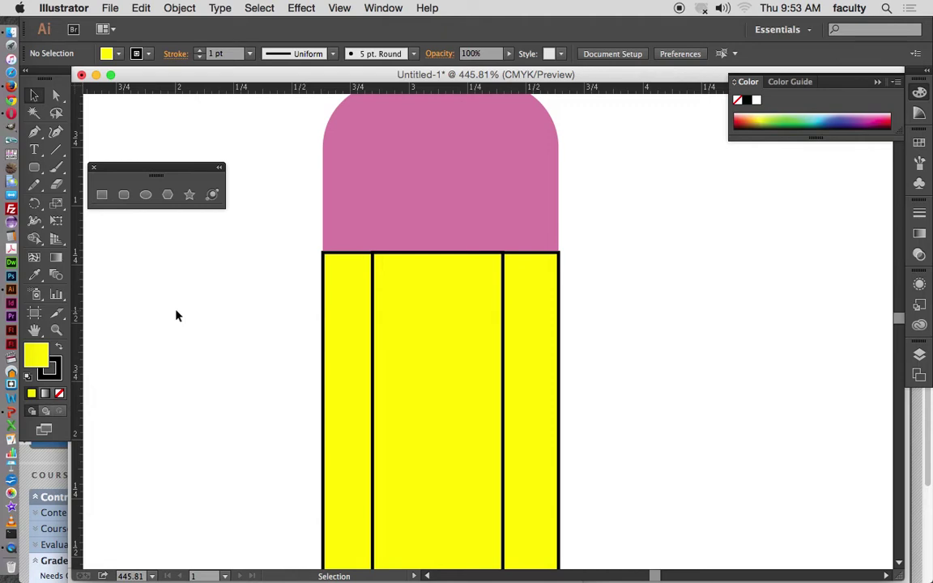
key(super+minus)
key(super+minus)
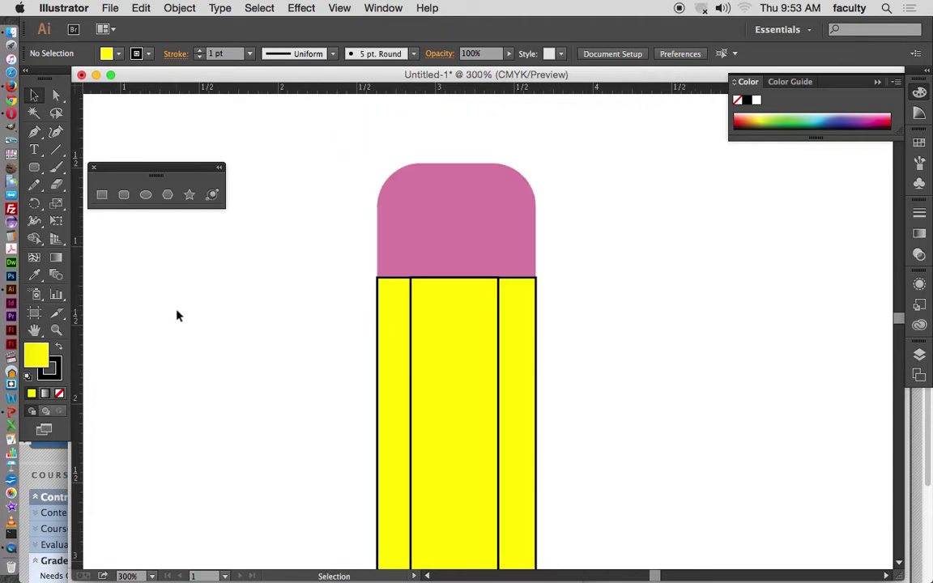
key(super+0)
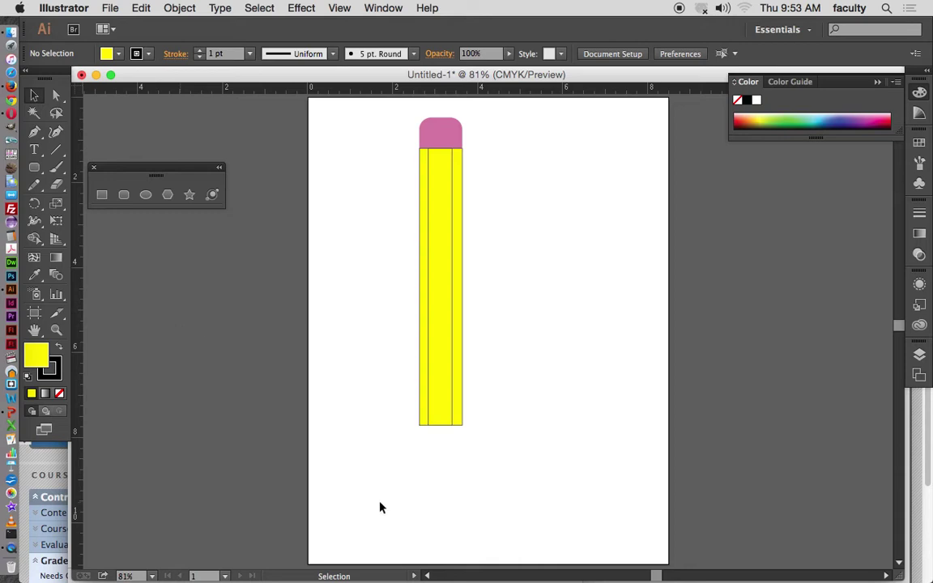
click(190, 196)
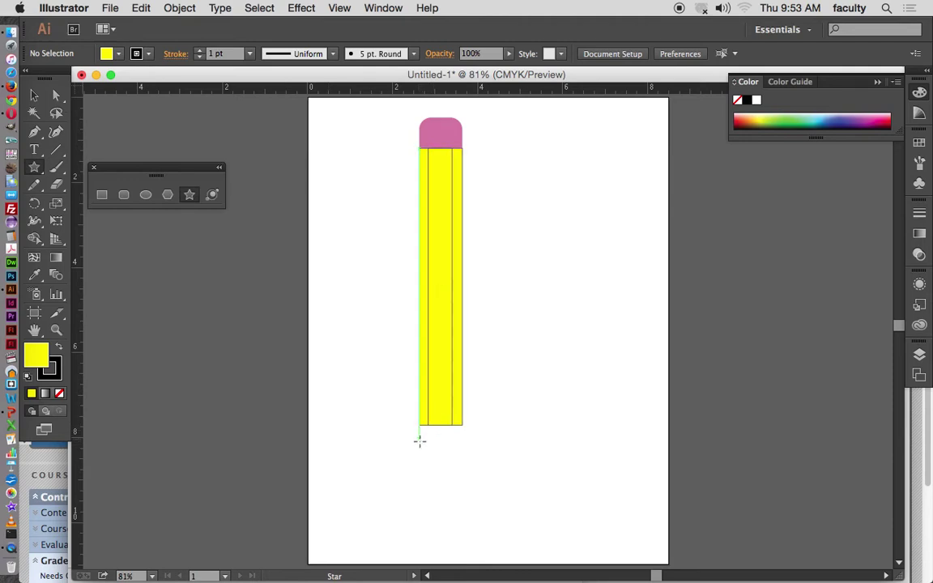
mouse_move(425, 442)
mouse_down()
mouse_move(449, 464)
mouse_move(447, 478)
mouse_up()
key(Up)
key(Up)
key(Up)
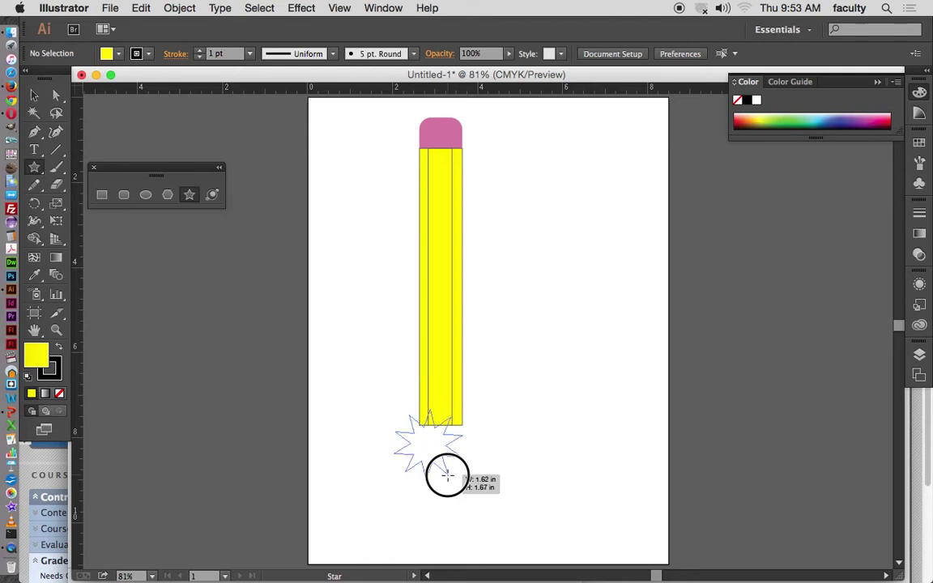
Step: Reduce the star to a downward-pointing triangle and size it to match the width of the pencil body's lower end
key(Down)
key(Down)
key(Down)
mouse_move(447, 478)
mouse_down()
mouse_move(415, 475)
mouse_move(443, 484)
mouse_move(435, 481)
mouse_move(441, 463)
mouse_up()
key(Down)
key(Down)
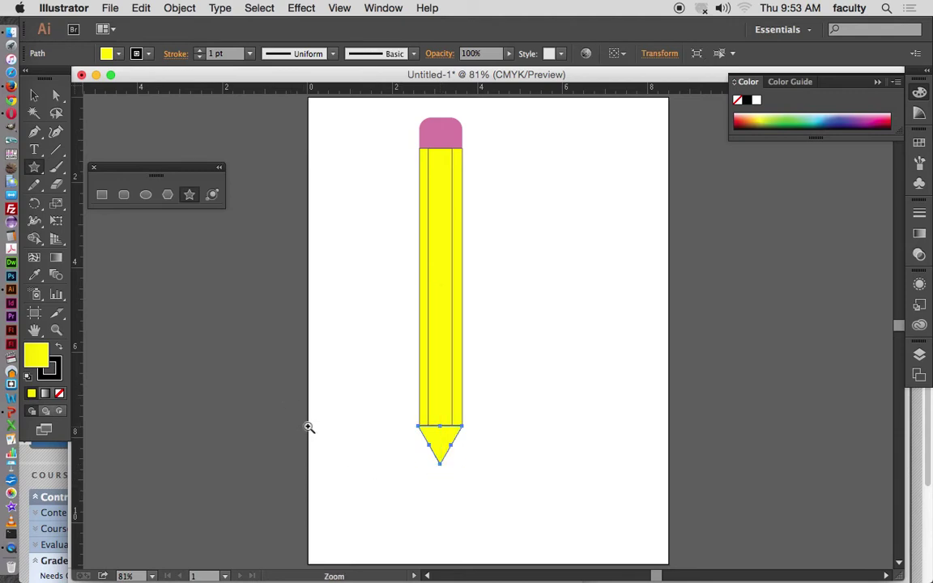
Step: Nudge the triangle tip right and shrink it slightly to line up with the pencil body's edges, and deselect it
drag(372, 379, 533, 503)
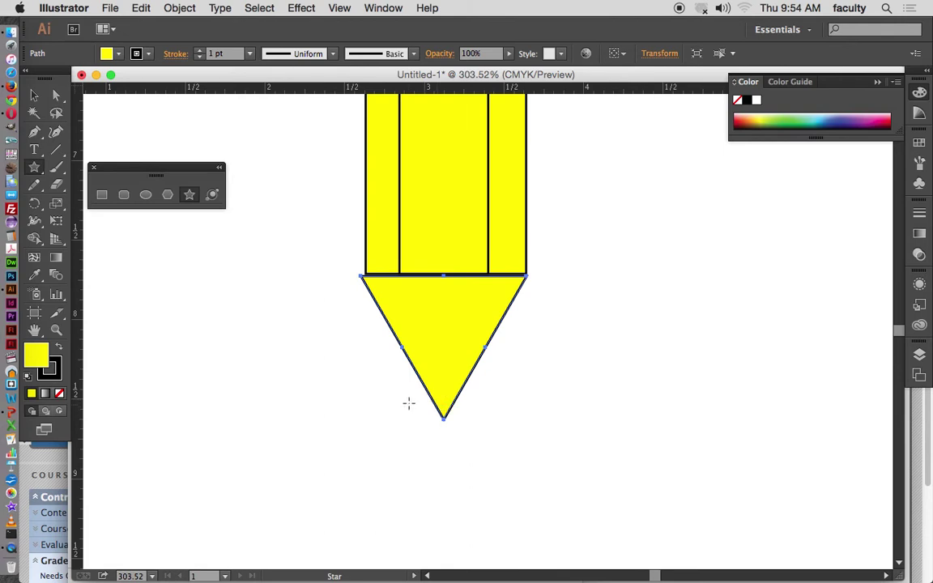
key(Right)
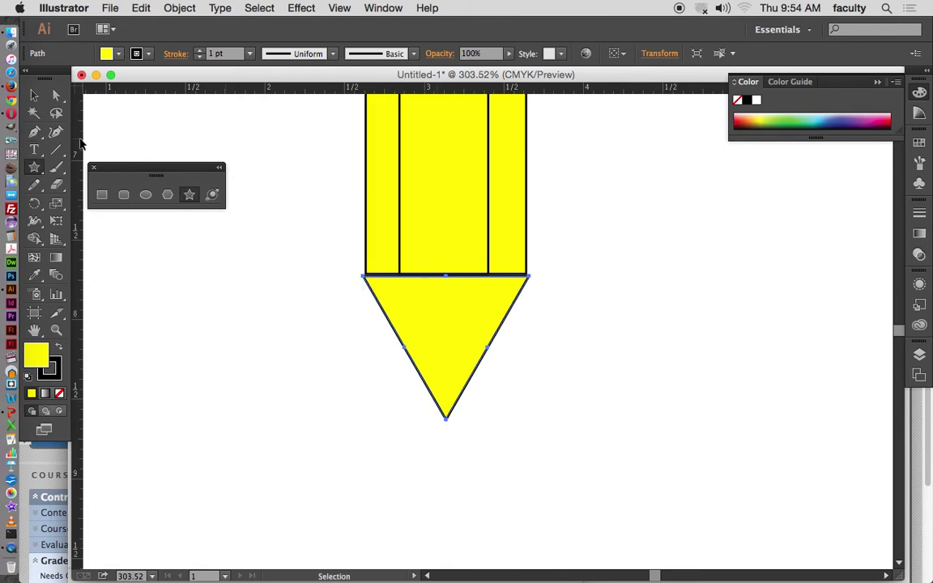
click(35, 97)
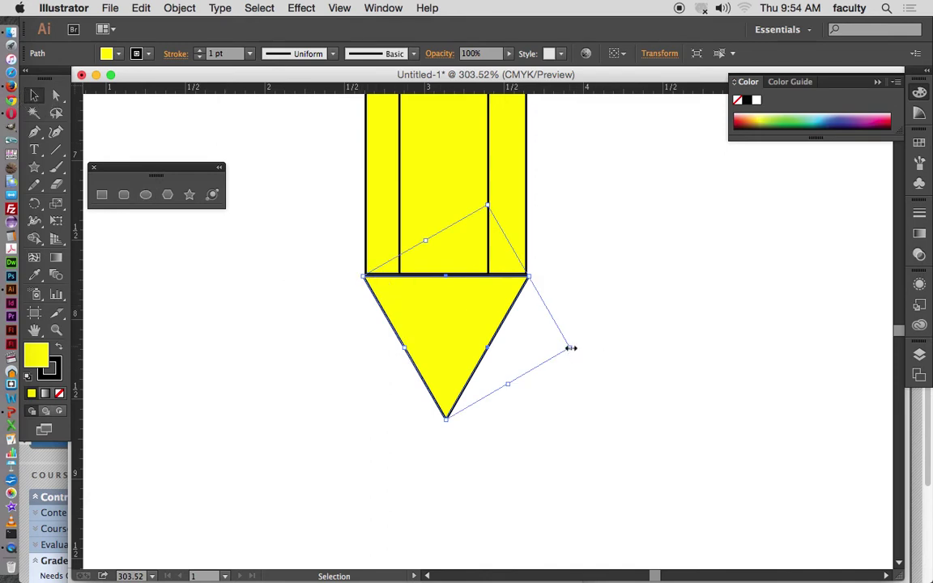
drag(570, 349, 568, 350)
click(354, 371)
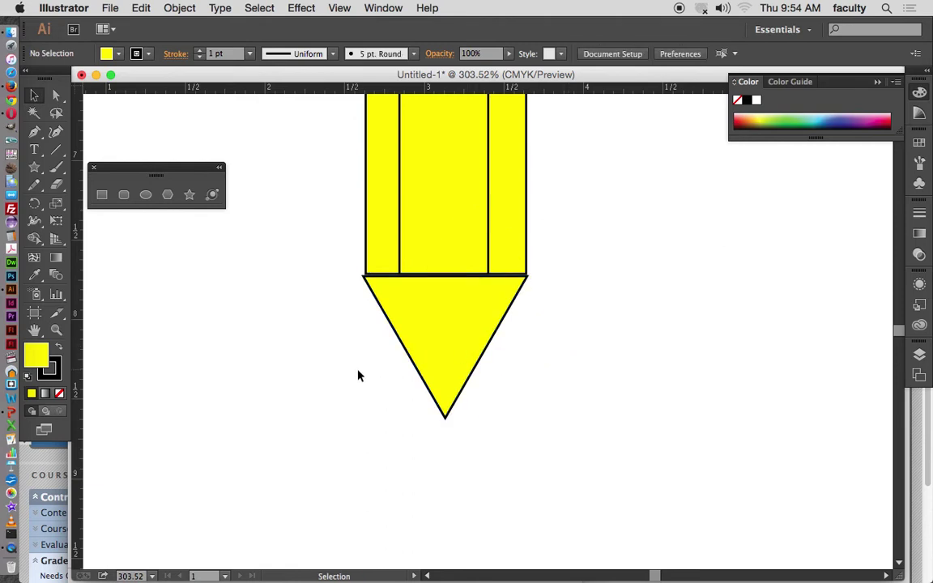
Step: Remove the stroke from the triangle tip and nudge it up against the pencil body's lower edge
click(443, 350)
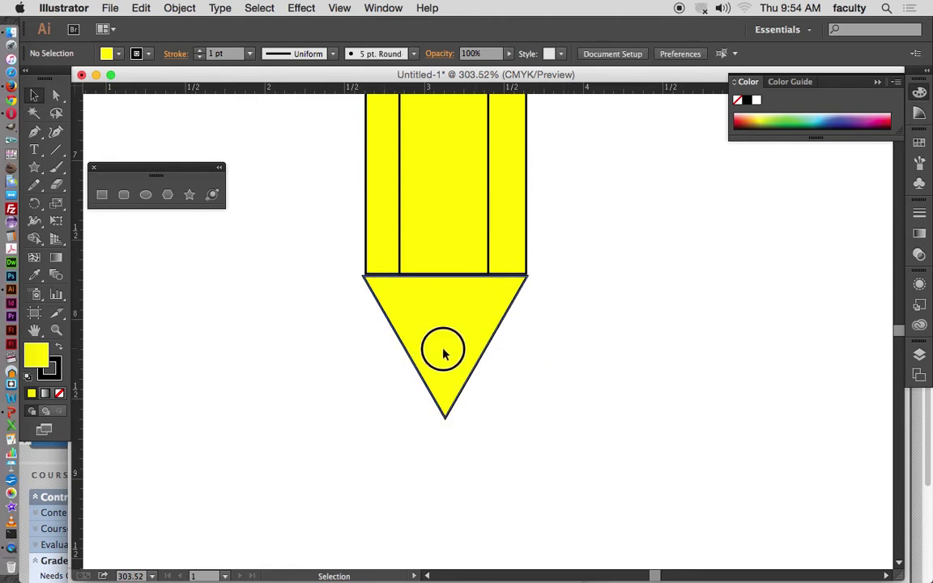
click(60, 374)
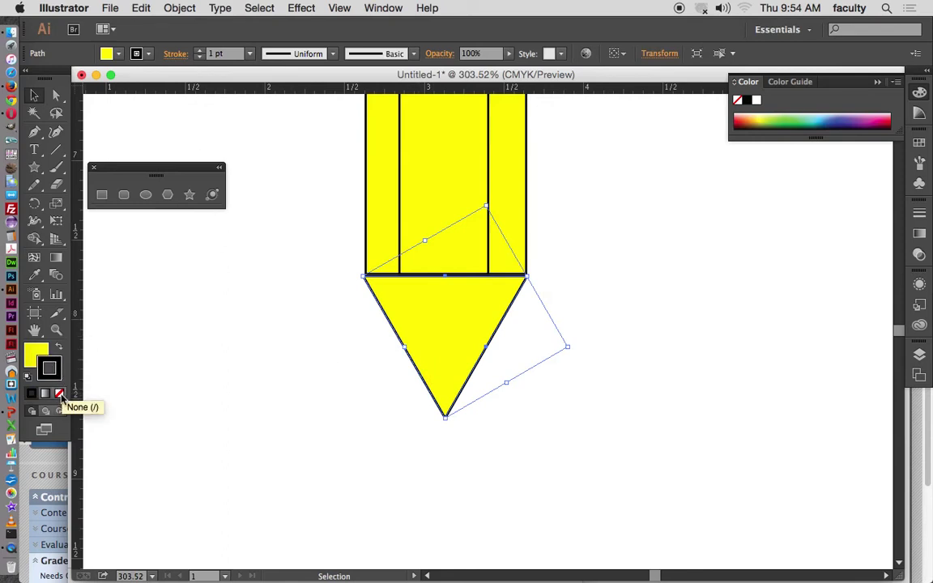
click(59, 394)
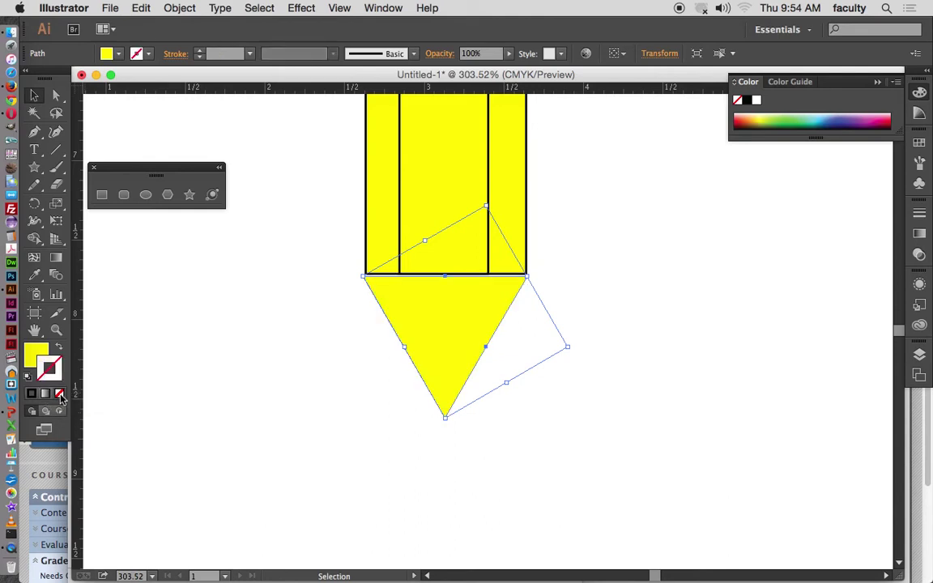
click(284, 394)
click(442, 372)
key(Up)
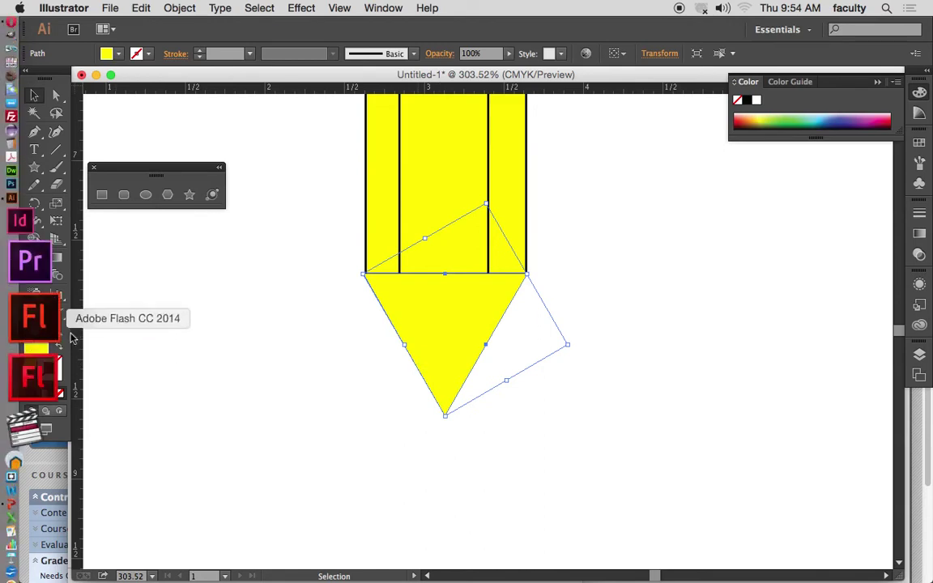
Step: Try a light brown swatch on the triangle tip's stroke and set the stroke back to none
click(921, 149)
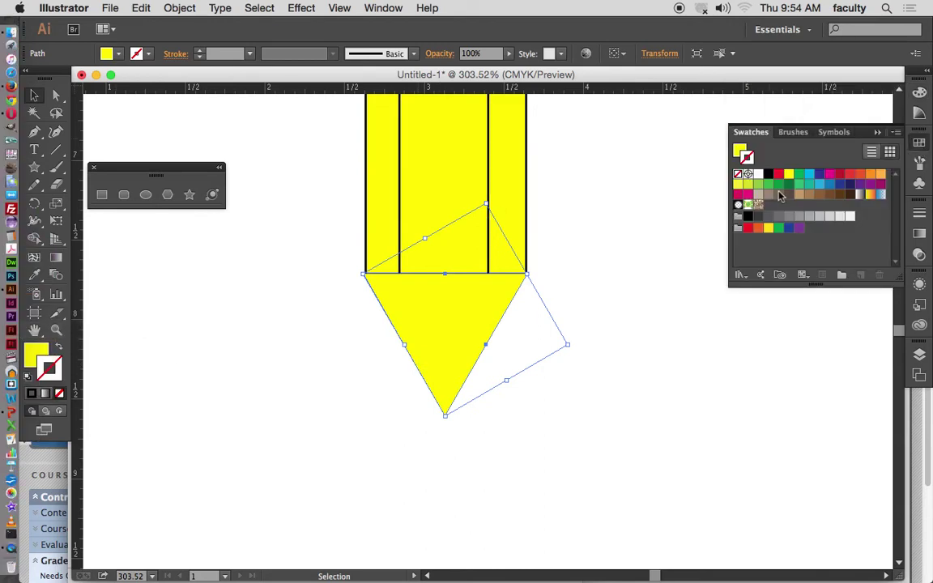
click(799, 195)
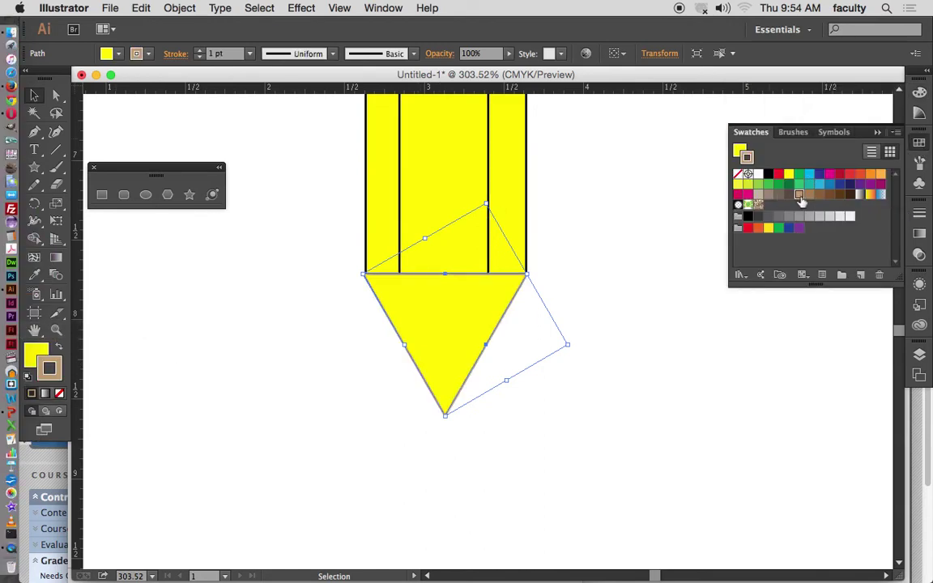
key(slash)
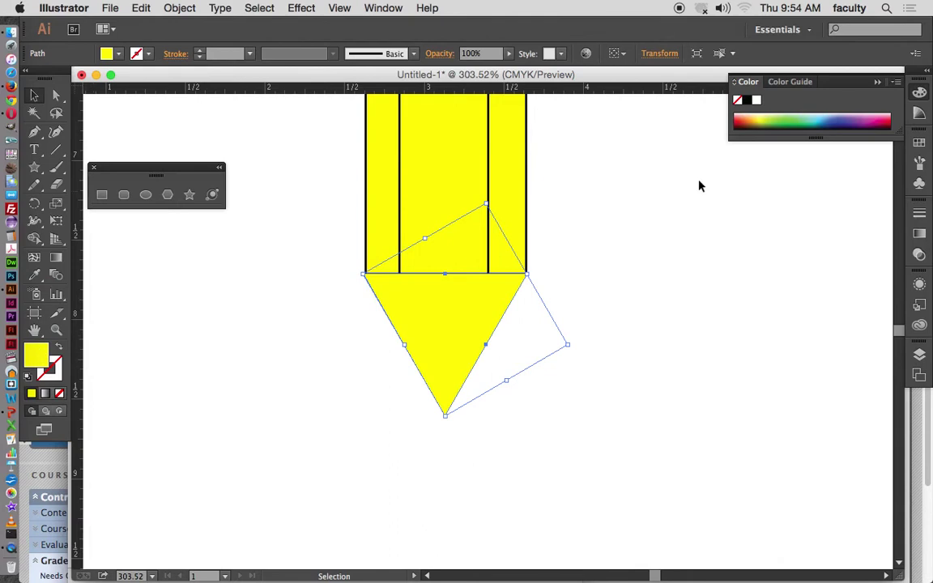
Step: Fill the triangle tip with a light brown swatch and deselect it
click(915, 144)
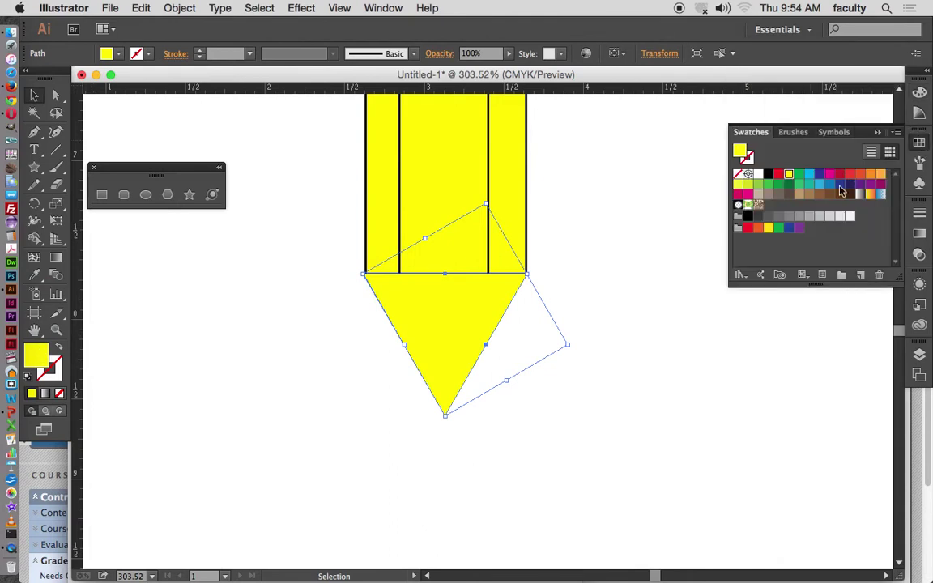
click(799, 194)
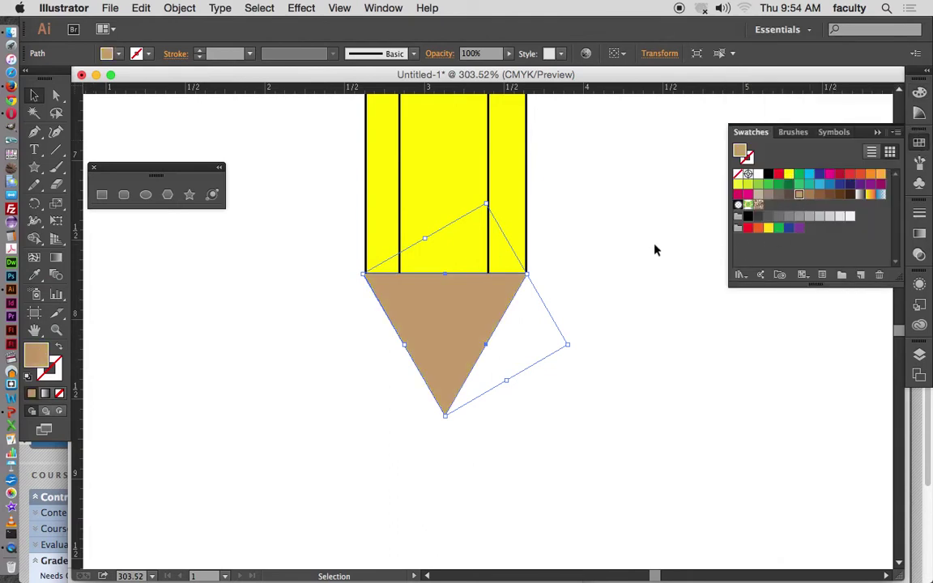
click(619, 251)
Step: Create a copy of the brown triangle tip scaled uniformly to 20%, and deselect it
click(455, 305)
double_click(56, 205)
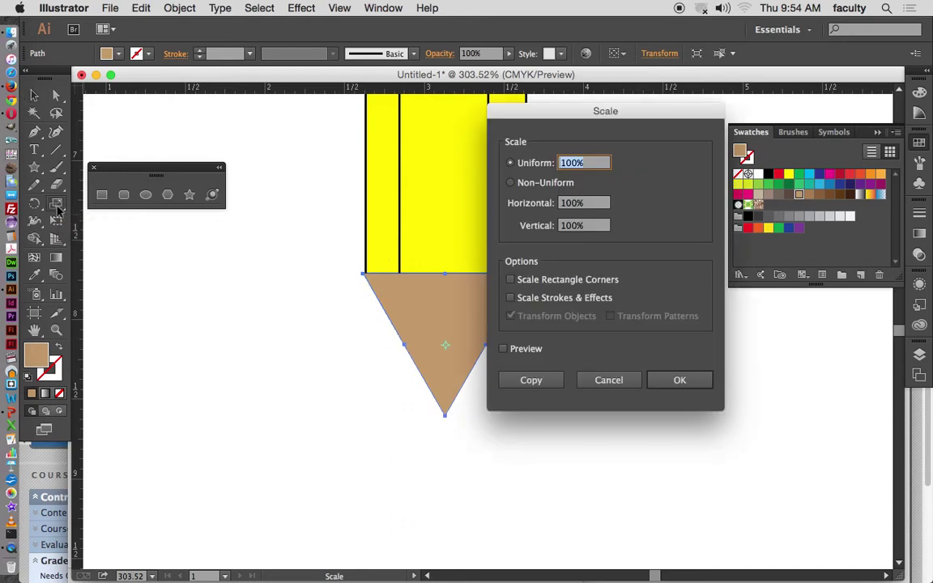
drag(549, 114, 616, 112)
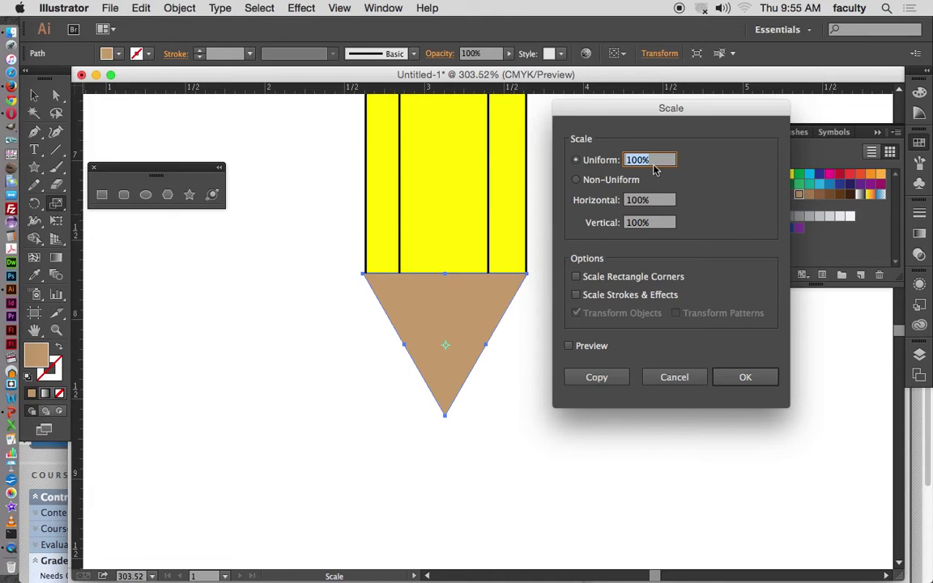
text(20)
click(571, 348)
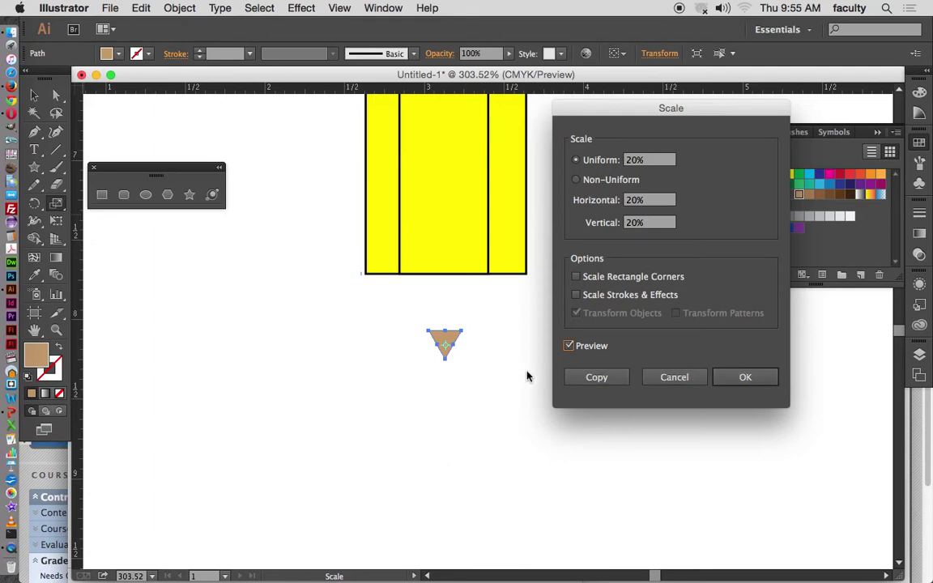
click(595, 378)
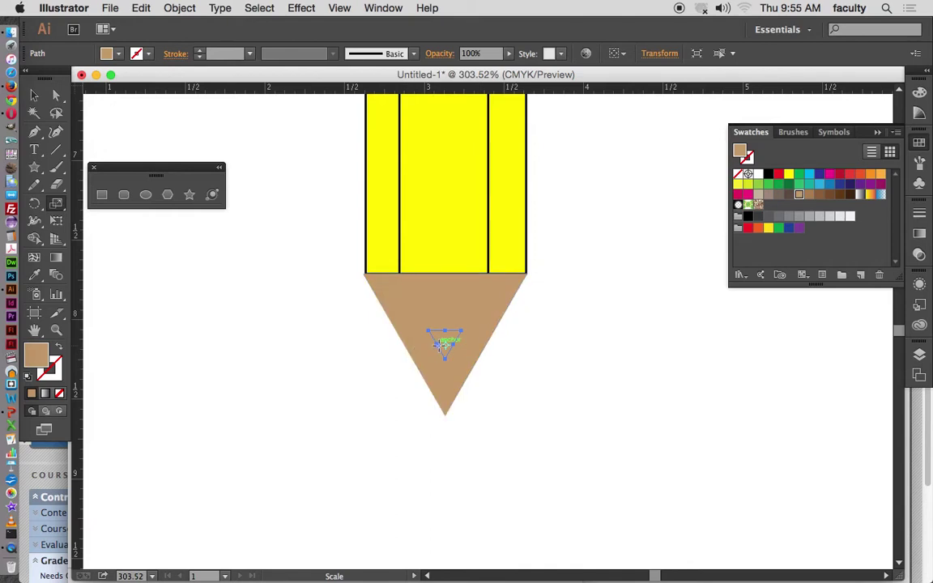
key(v)
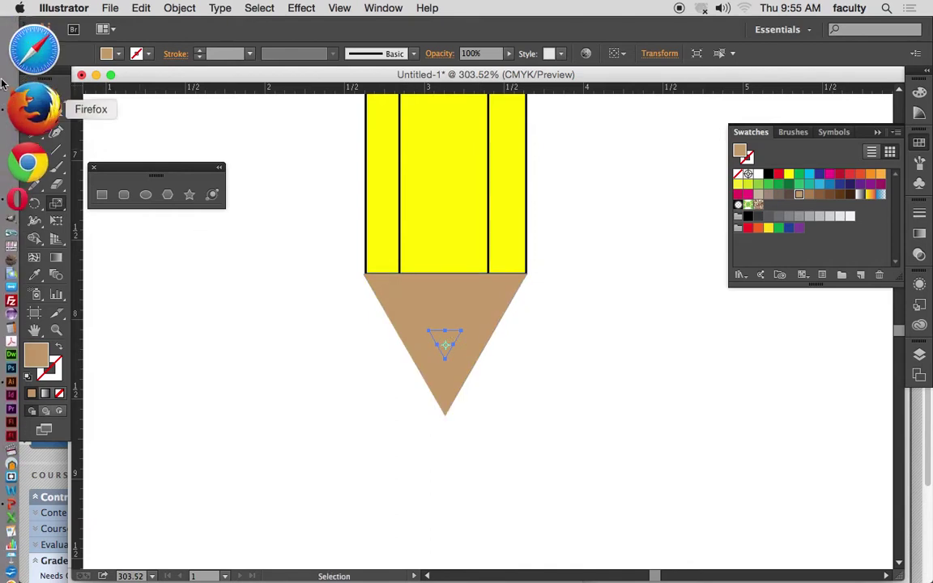
click(248, 261)
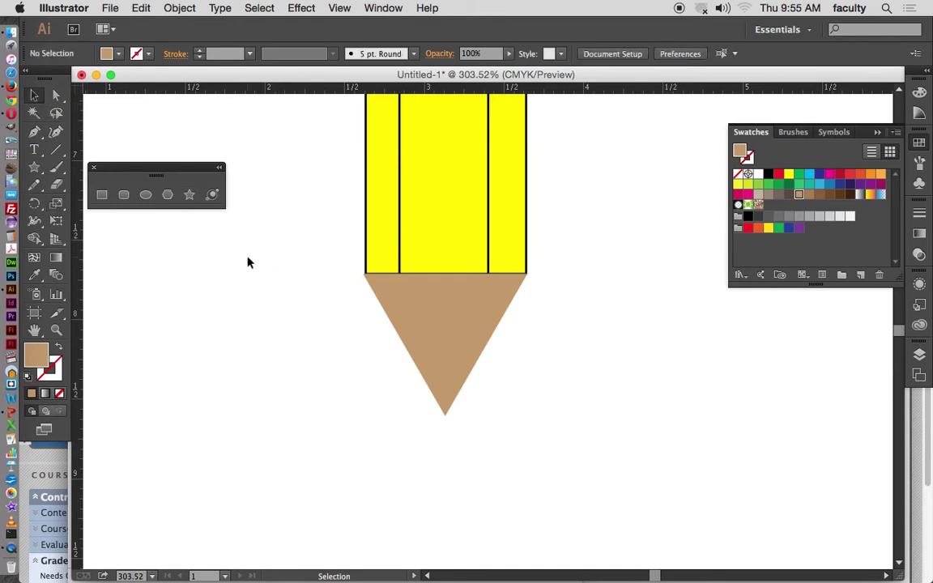
Step: Fill the small triangle copy with black and nudge it down onto the brown tip's point as the pencil lead
click(438, 344)
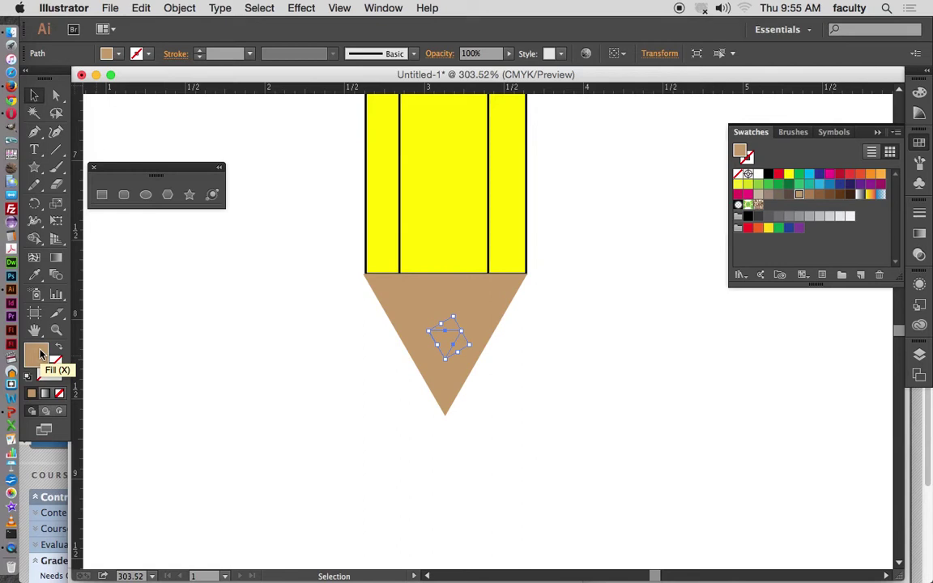
click(769, 175)
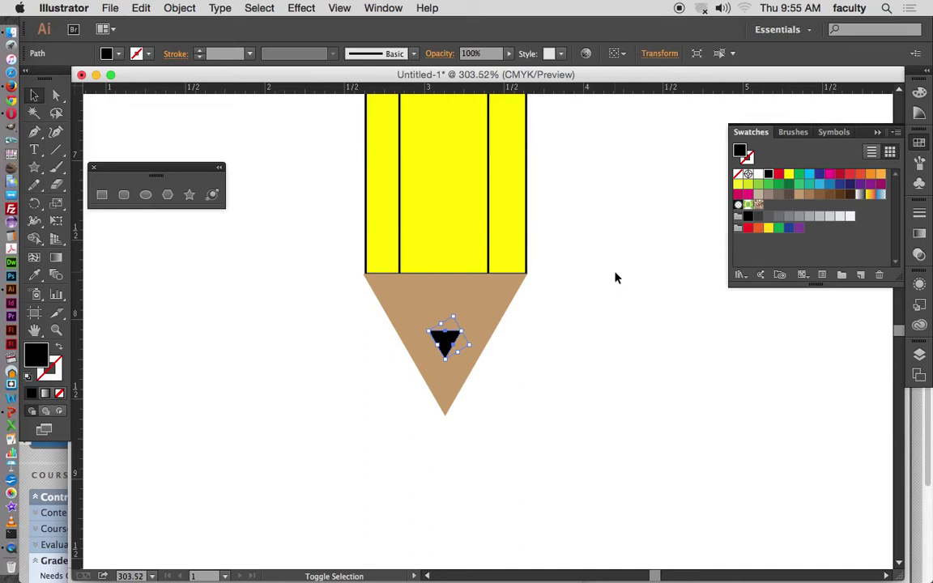
key(shift+Down)
key(shift+Down)
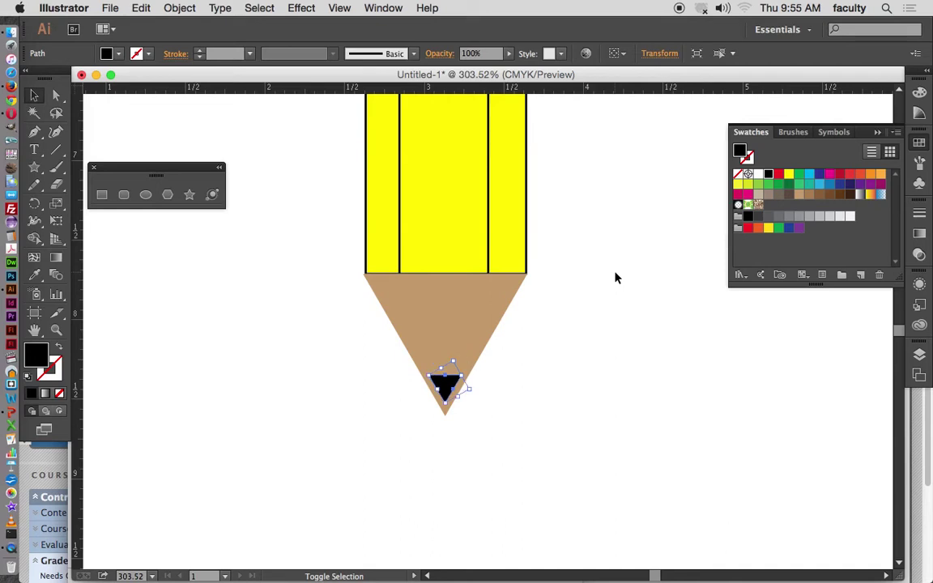
key(shift+Down)
key(shift+Up)
key(Down)
key(Down)
key(Down)
key(Down)
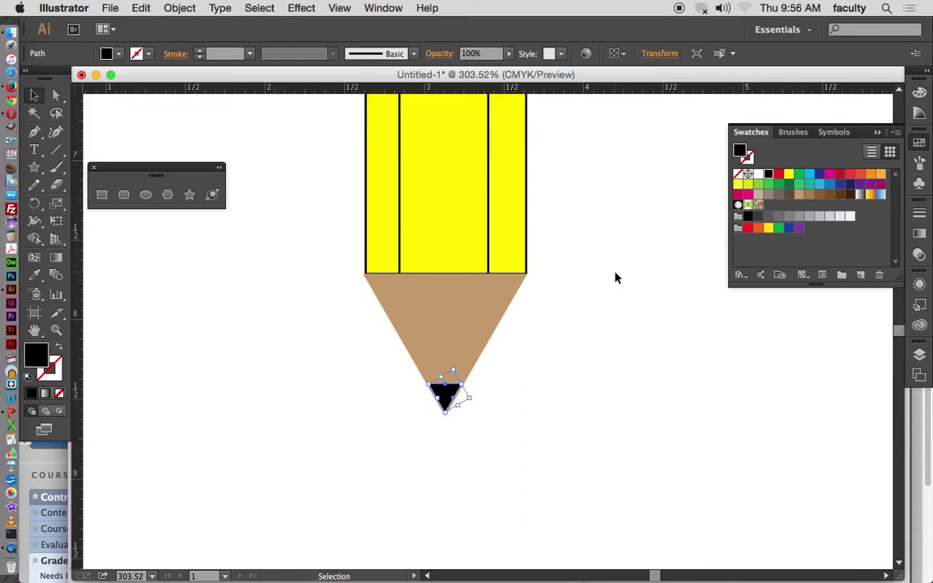
key(Down)
key(Down)
click(615, 278)
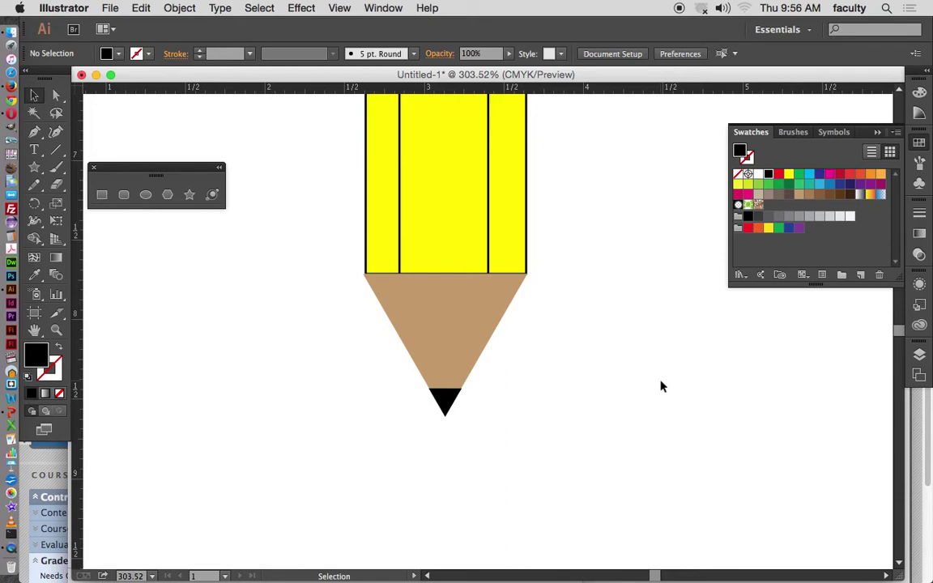
Step: Draw a thin rectangular band across the pencil body's full width just below the eraser and fill it with green
key(super+0)
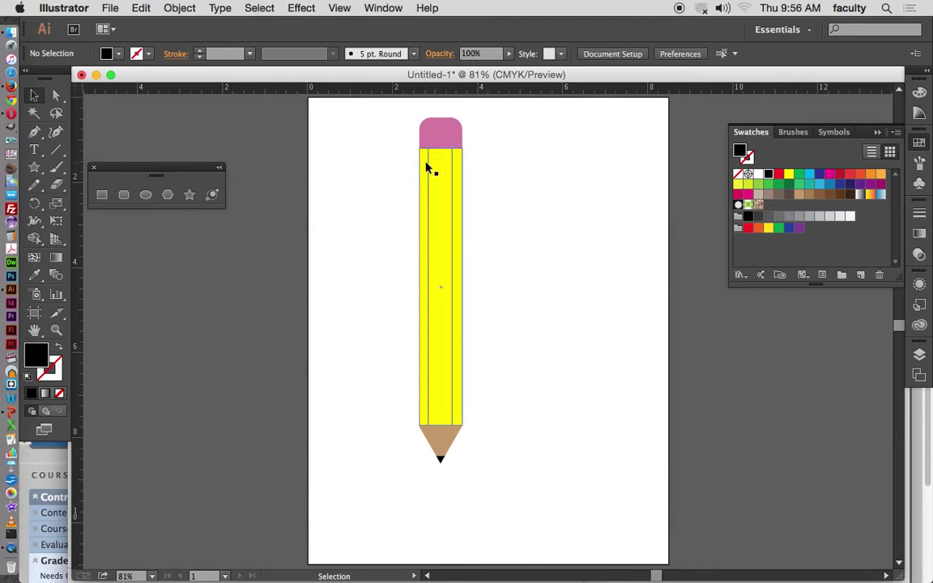
click(102, 195)
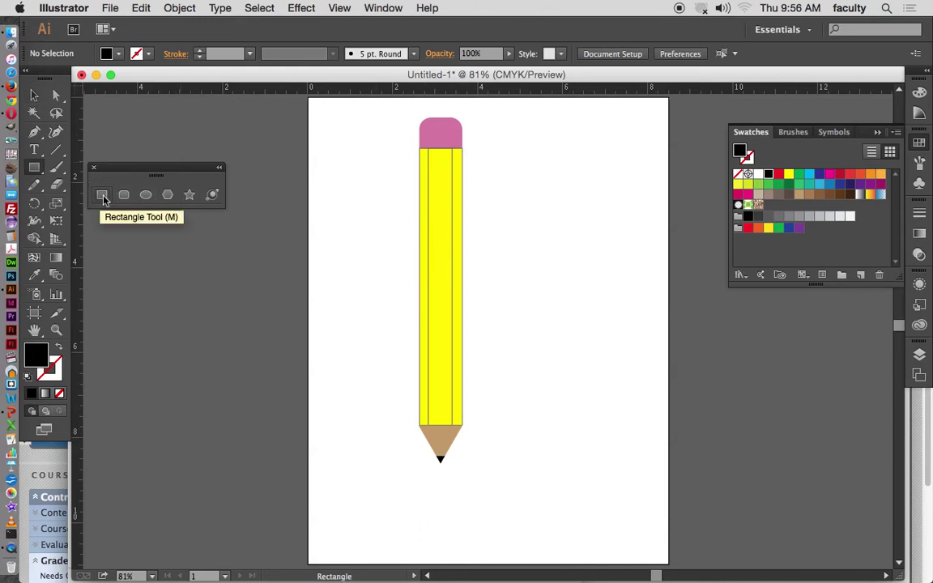
key(super+space)
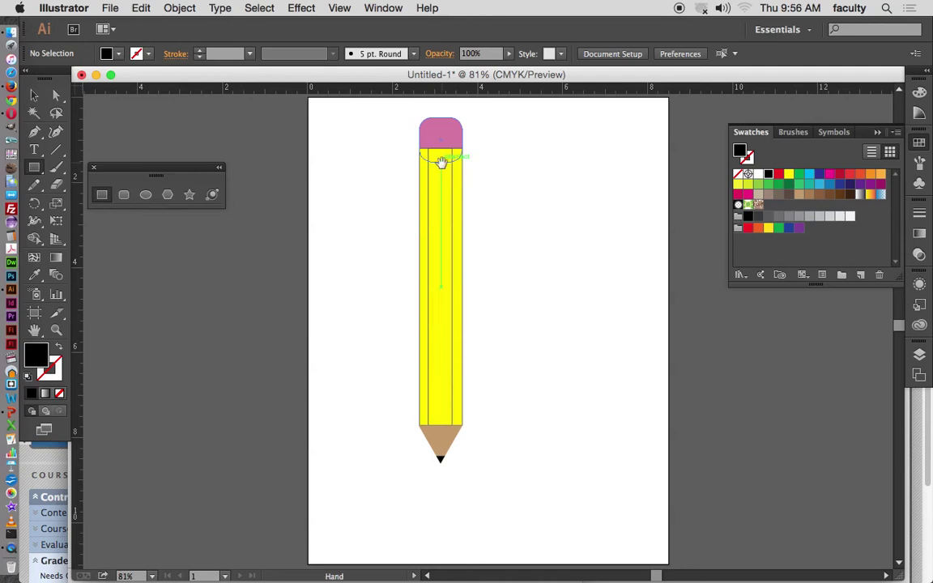
drag(396, 128, 488, 243)
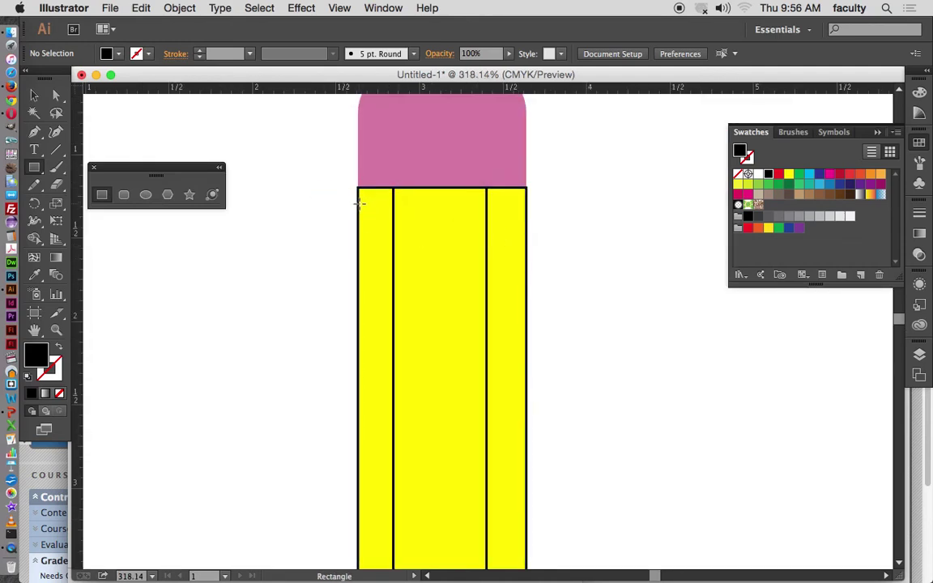
drag(358, 214, 525, 245)
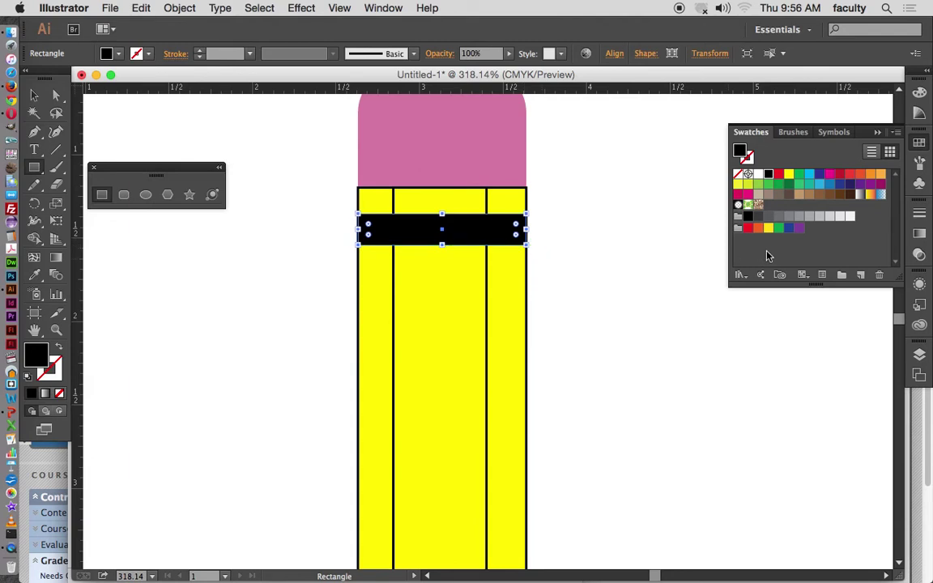
click(799, 176)
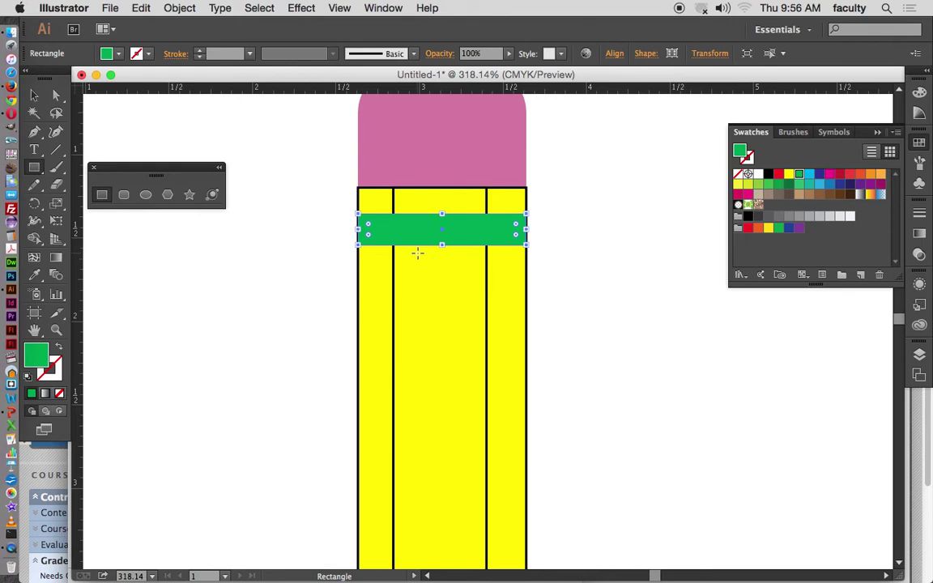
Step: Duplicate the green band once straight below and once straight above the original, overlapping the eraser's lower edge
click(35, 95)
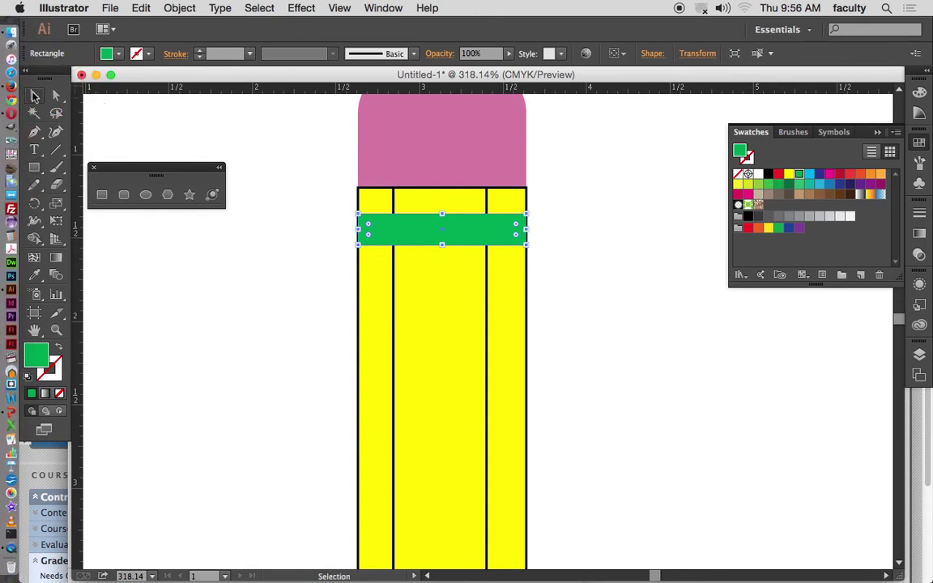
click(415, 234)
drag(415, 234, 415, 278)
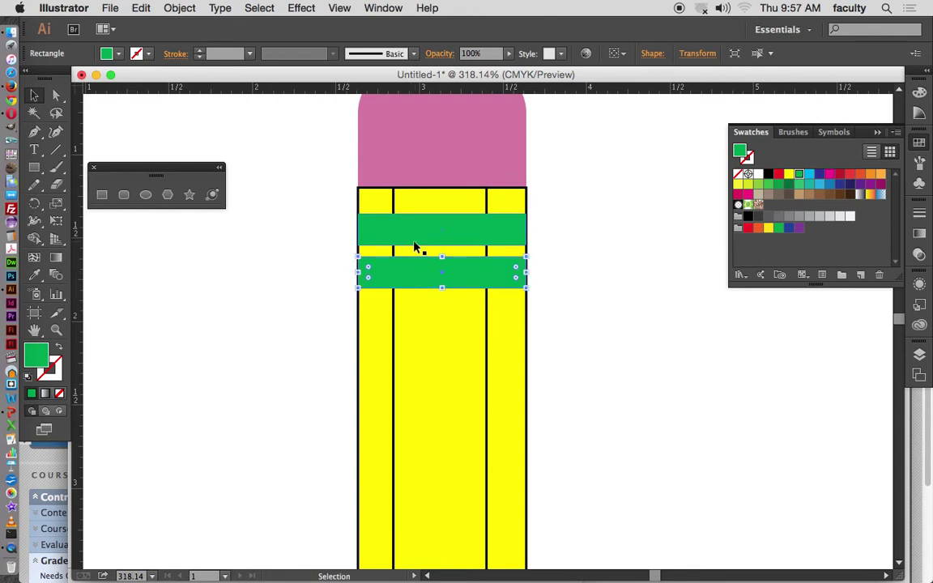
drag(416, 232, 416, 193)
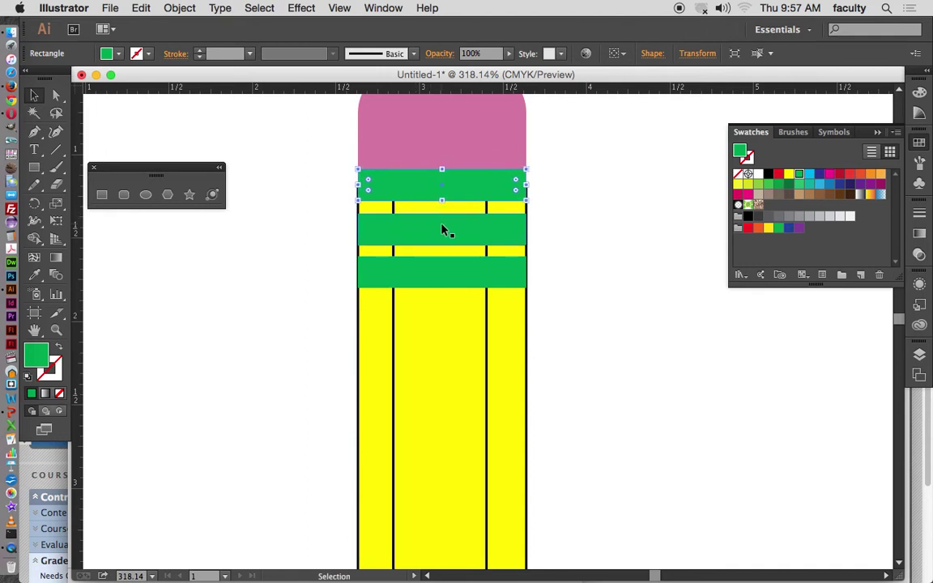
click(310, 192)
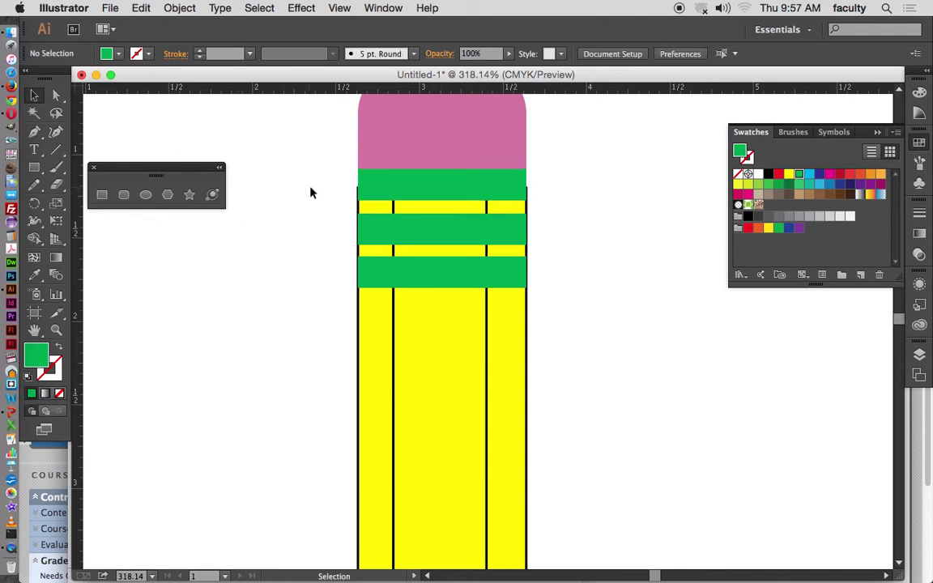
Step: Nudge the uppermost green band slightly left and the lowest green band slightly right
click(380, 192)
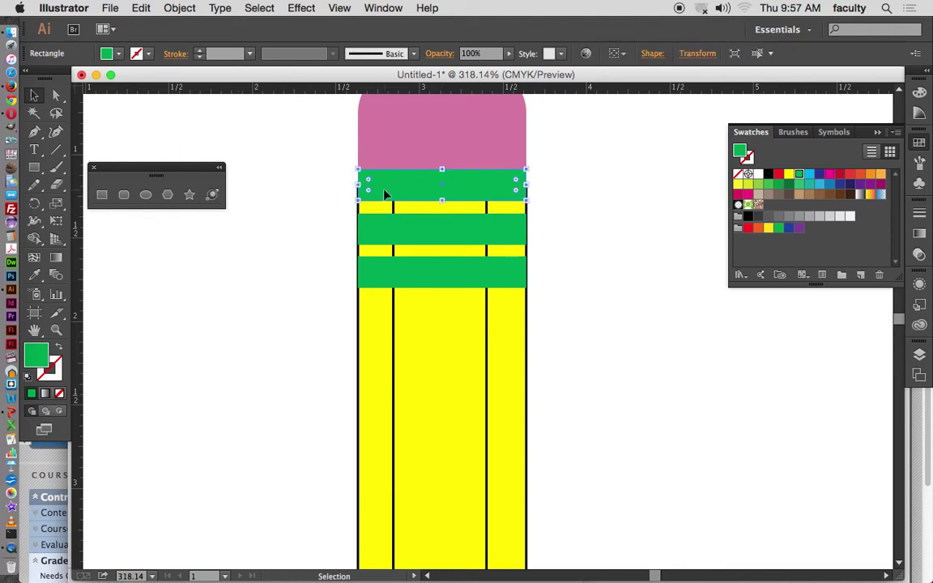
key(Left)
key(Left)
key(Left)
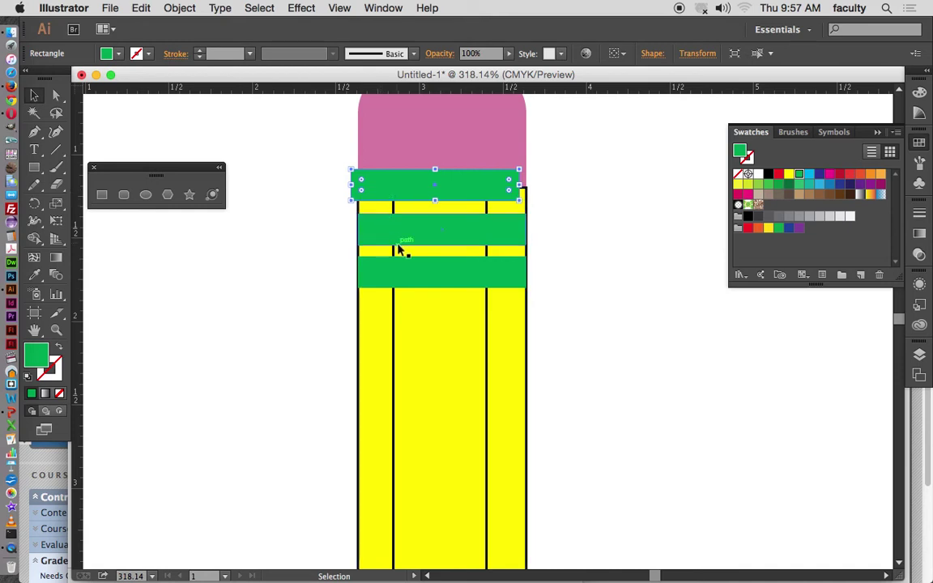
click(404, 272)
key(Right)
key(Right)
key(Right)
key(Right)
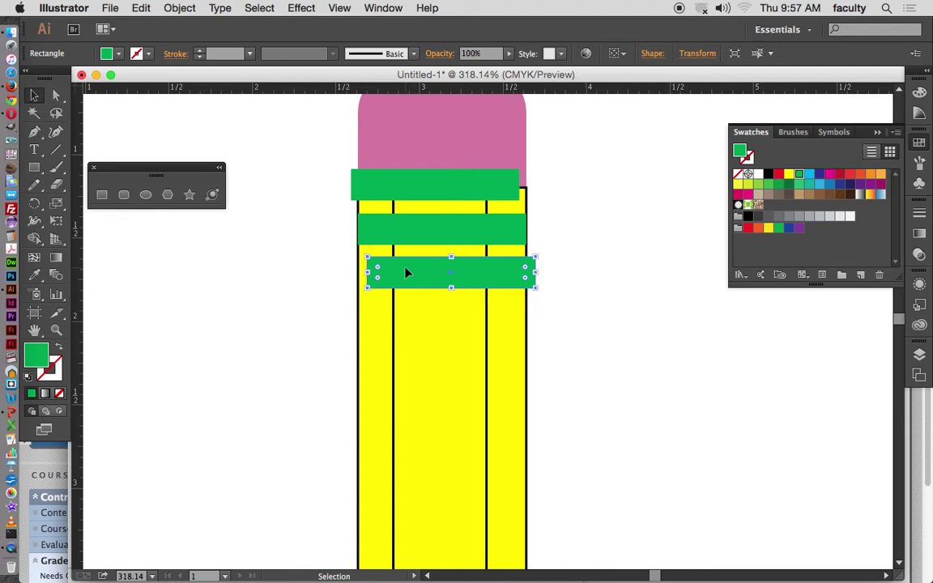
Step: Align the three green bands by their horizontal centers, distribute them evenly by their vertical centers, and deselect them
click(444, 193)
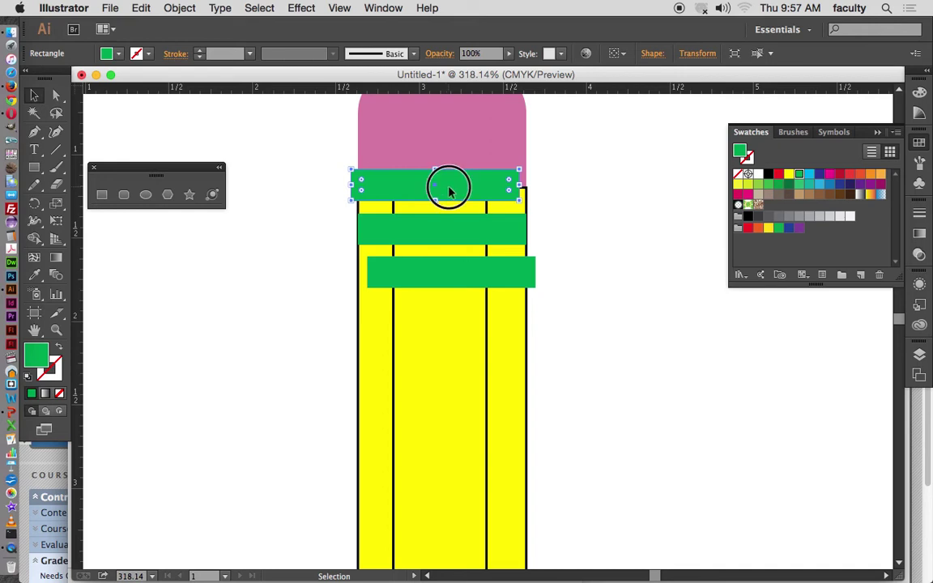
shift+click(450, 234)
shift+click(468, 280)
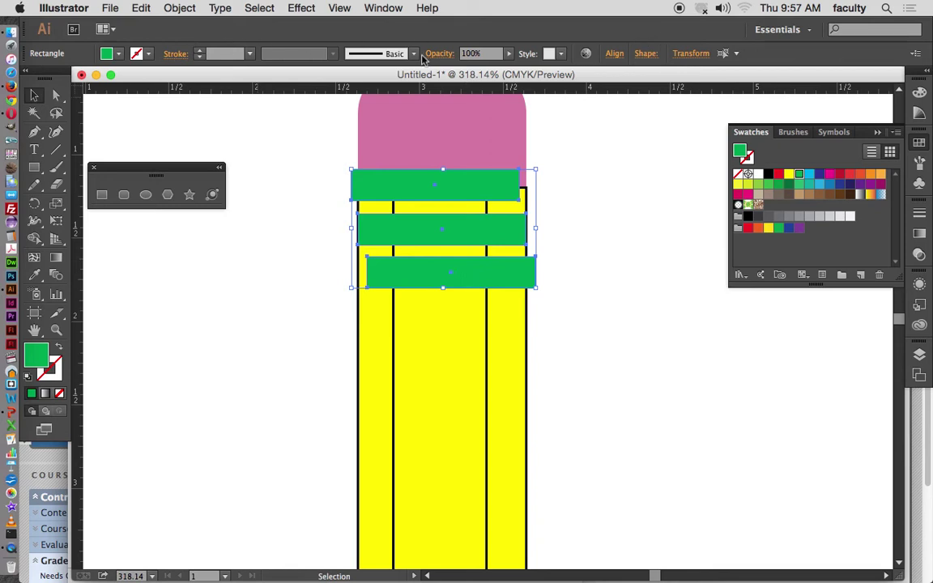
click(613, 57)
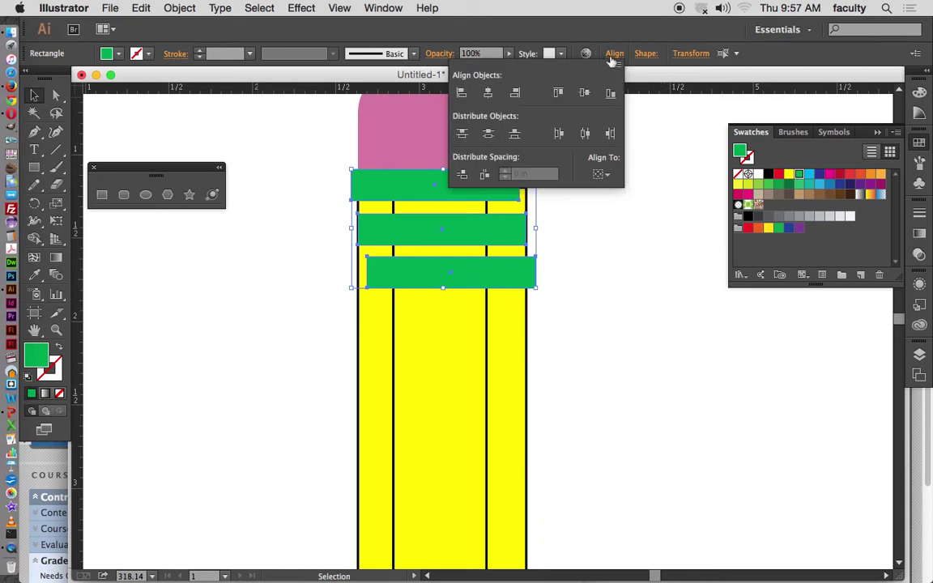
click(490, 95)
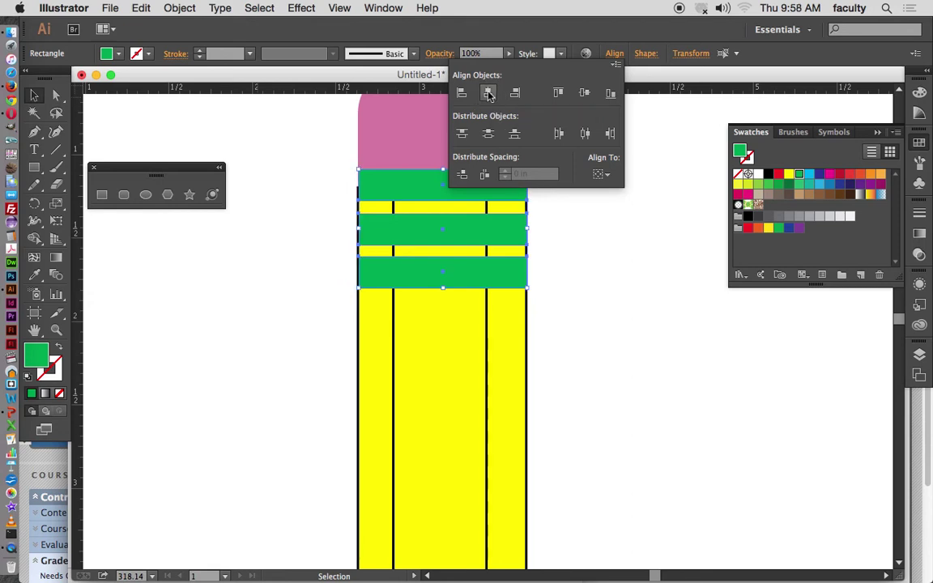
click(490, 135)
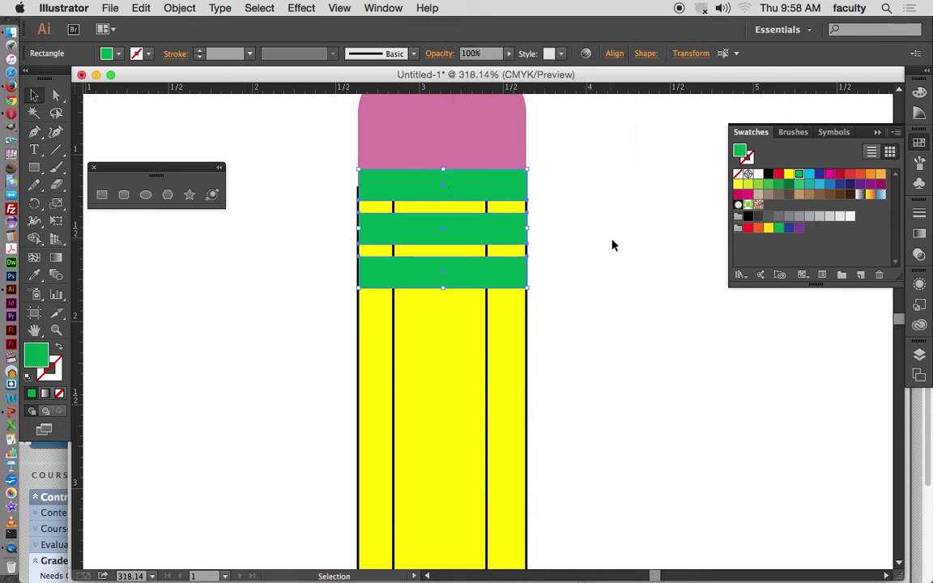
key(Left)
click(592, 235)
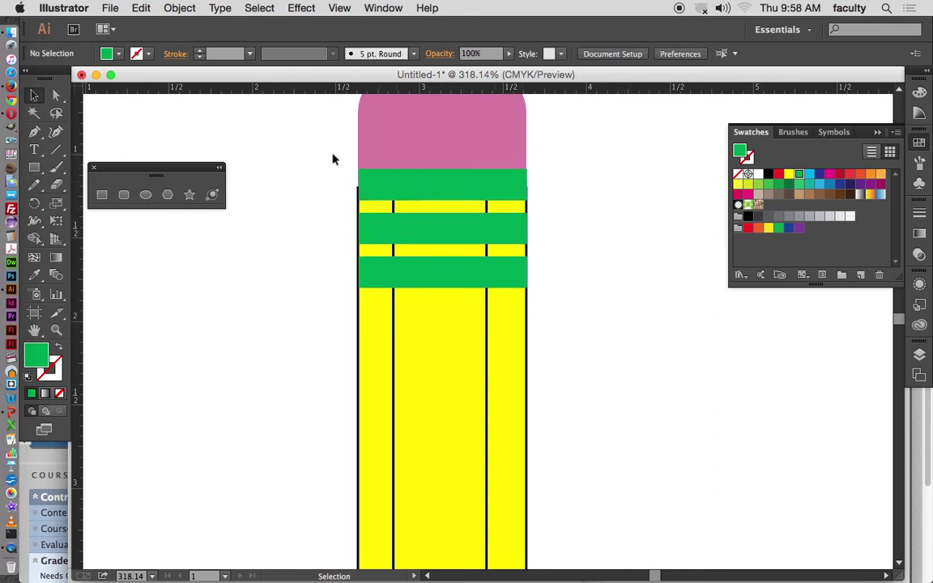
Step: Draw a large green square with no stroke over the lower half of the pencil, within the page
key(a)
key(super+0)
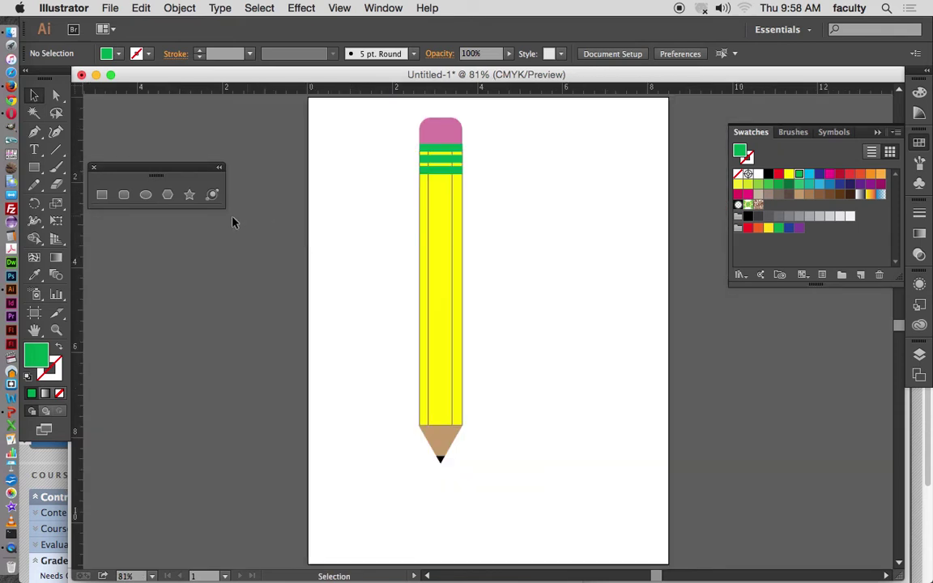
click(102, 194)
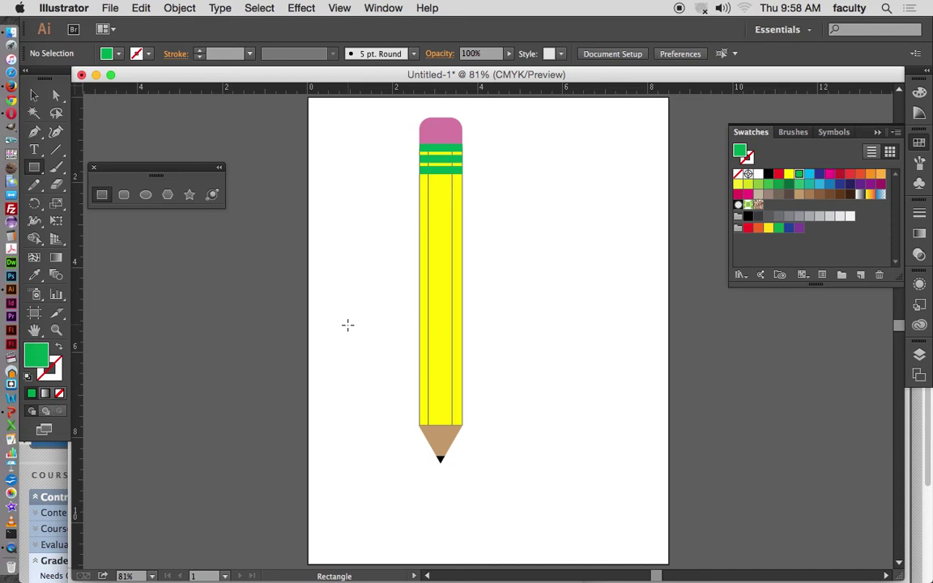
drag(348, 325, 546, 507)
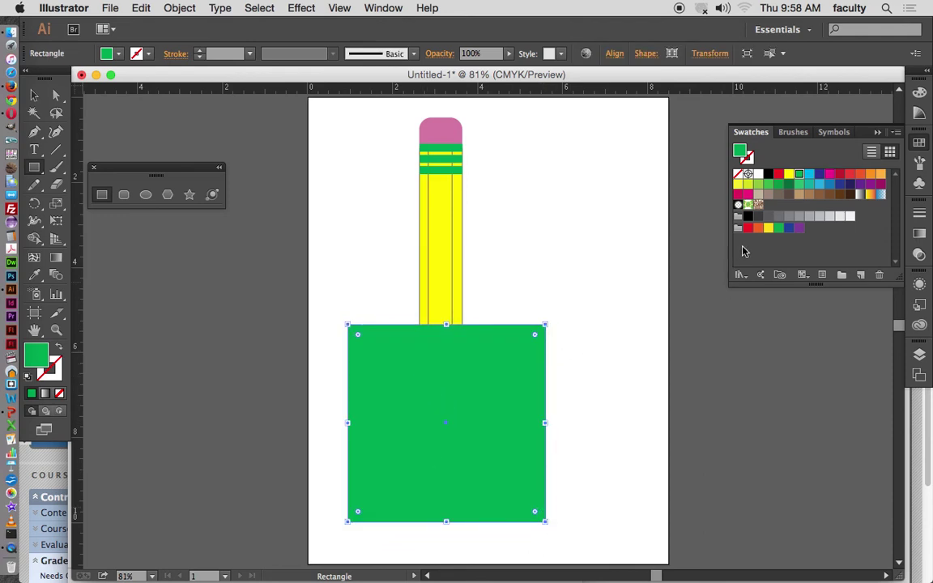
Step: Fill the large square with black and rotate it about 45 degrees into a diamond centered over the pencil's lower end
click(768, 174)
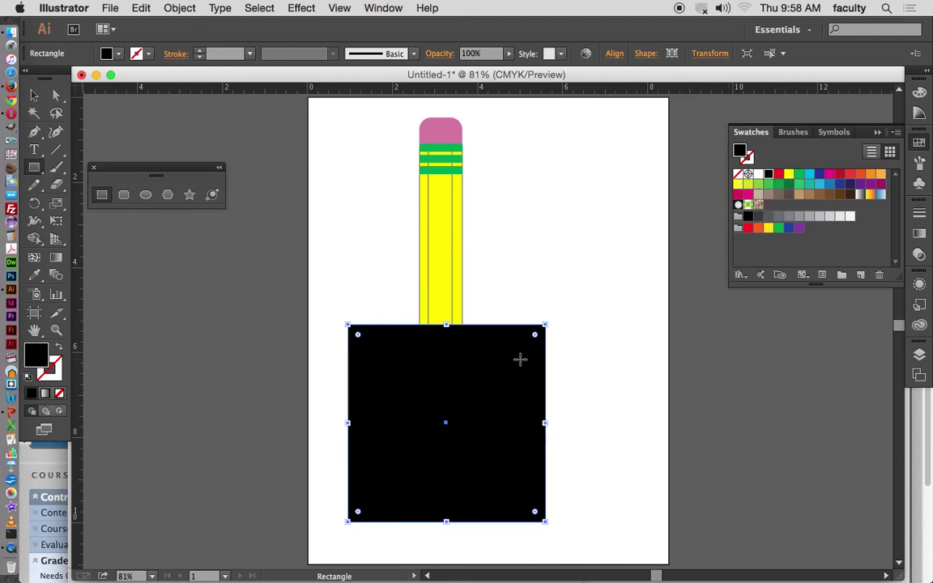
drag(551, 318, 546, 425)
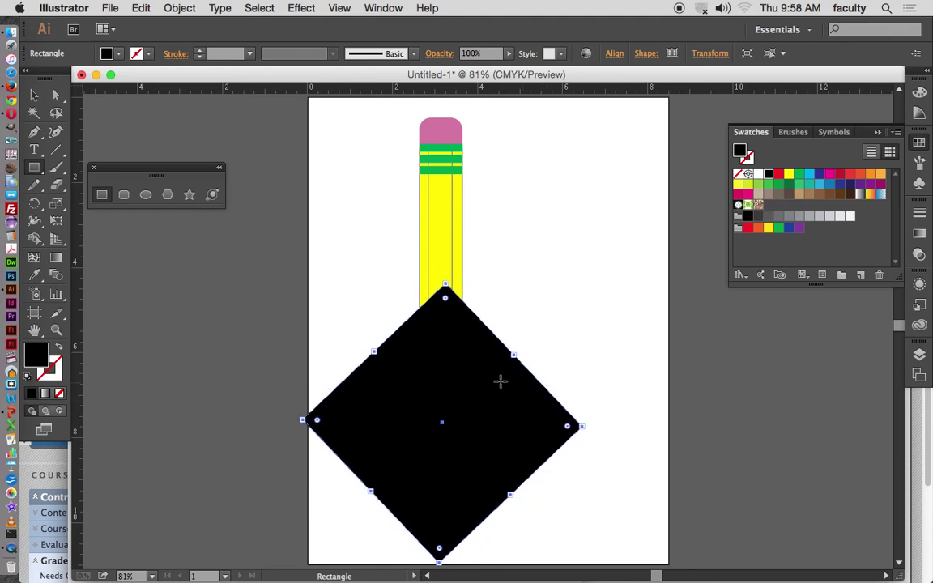
key(v)
drag(491, 376, 488, 389)
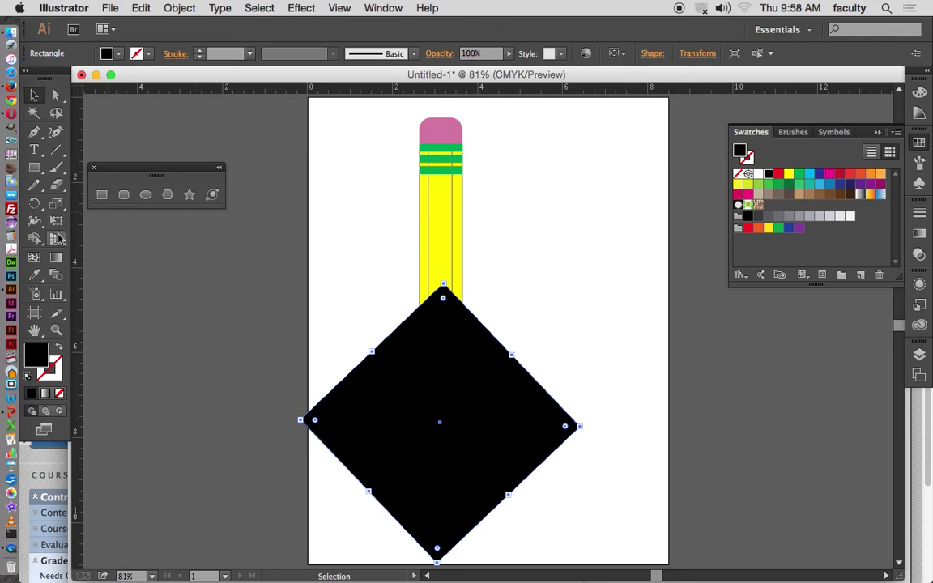
Step: Scale the black diamond itself uniformly to 50%
click(57, 204)
key(v)
click(55, 207)
double_click(55, 207)
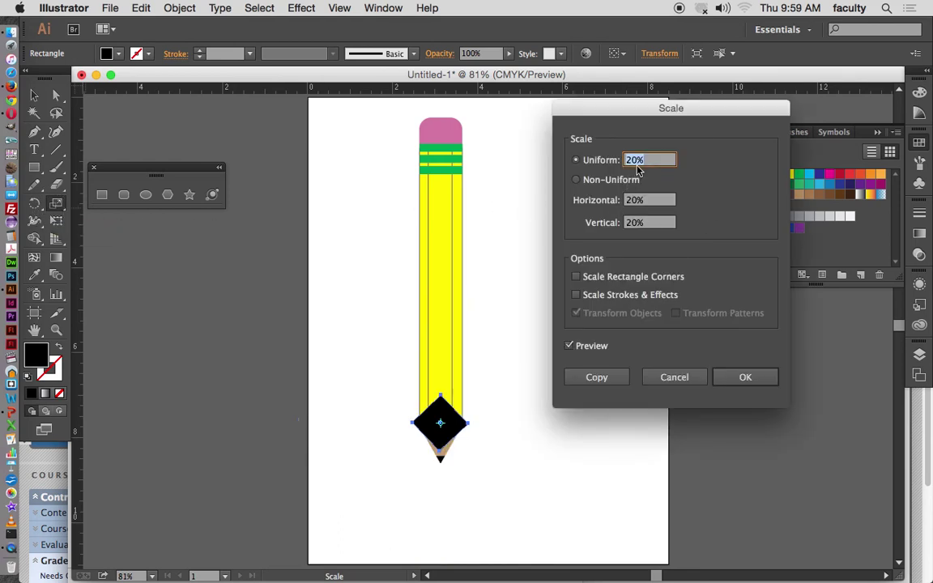
text(50)
click(739, 379)
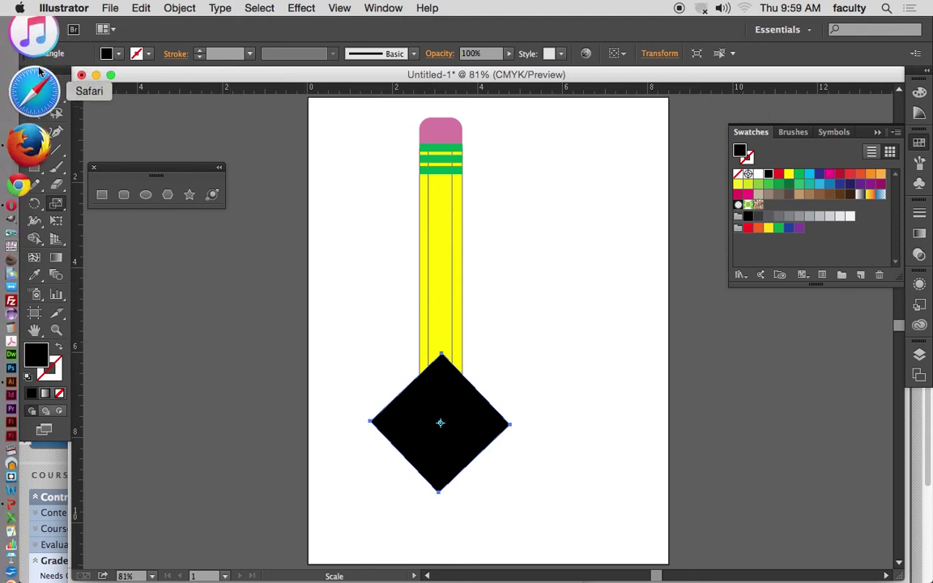
click(35, 96)
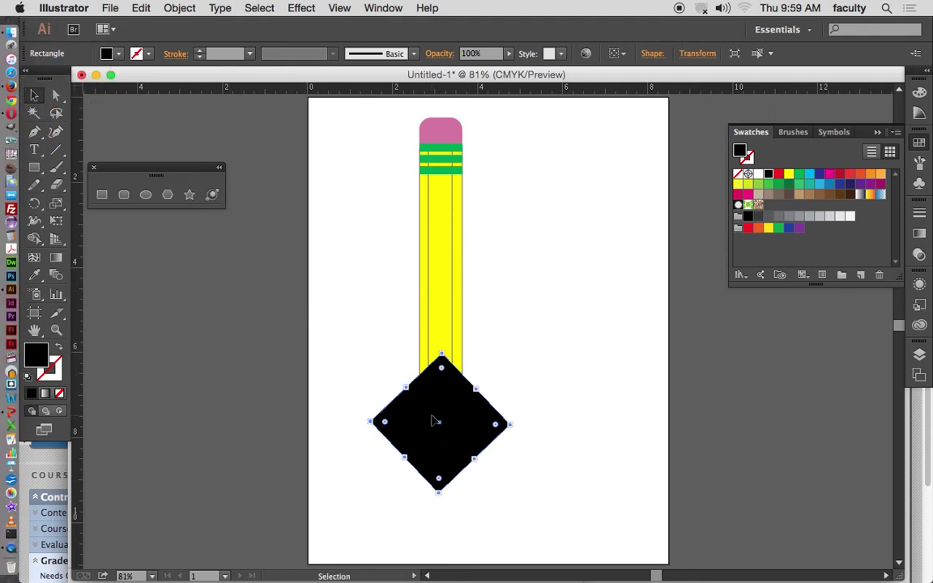
Step: Undo the scaling of the black diamond
click(502, 358)
click(427, 417)
drag(375, 310, 546, 518)
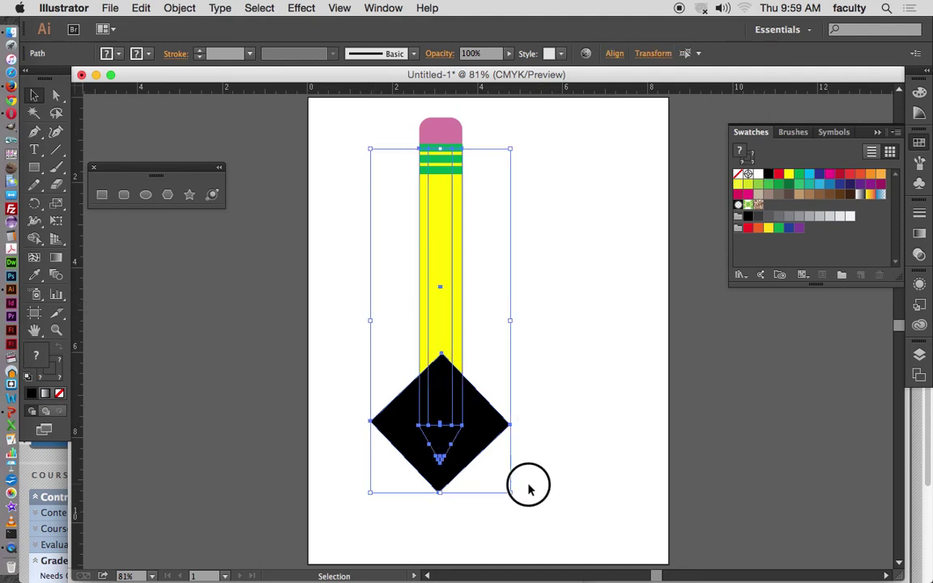
click(499, 468)
key(super+z)
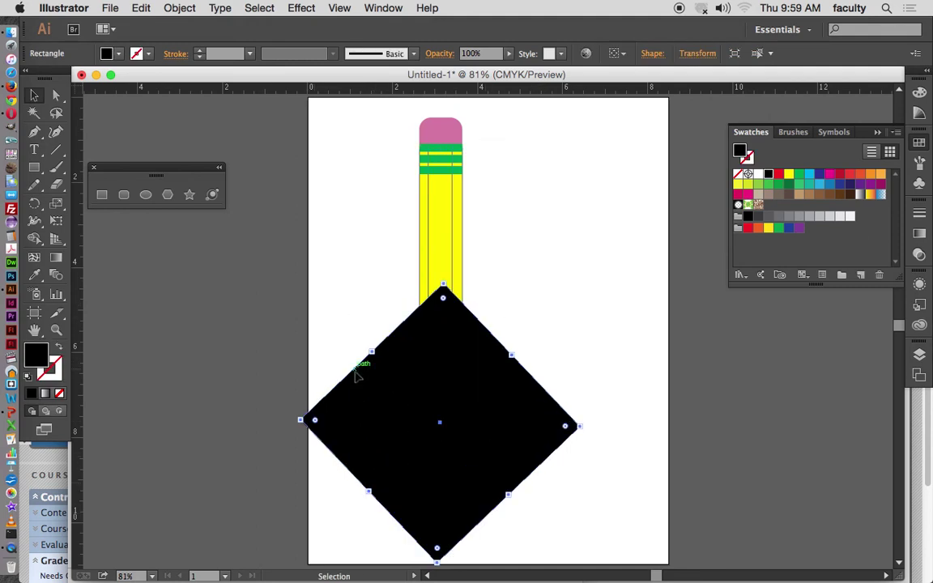
Step: Make a copy of the black diamond scaled uniformly to 20%, and undo it
double_click(56, 205)
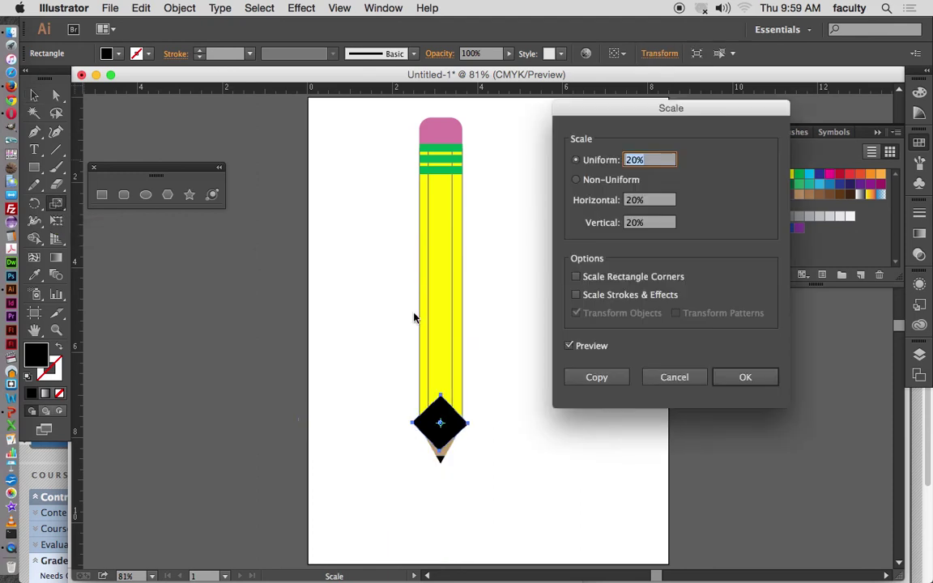
click(598, 377)
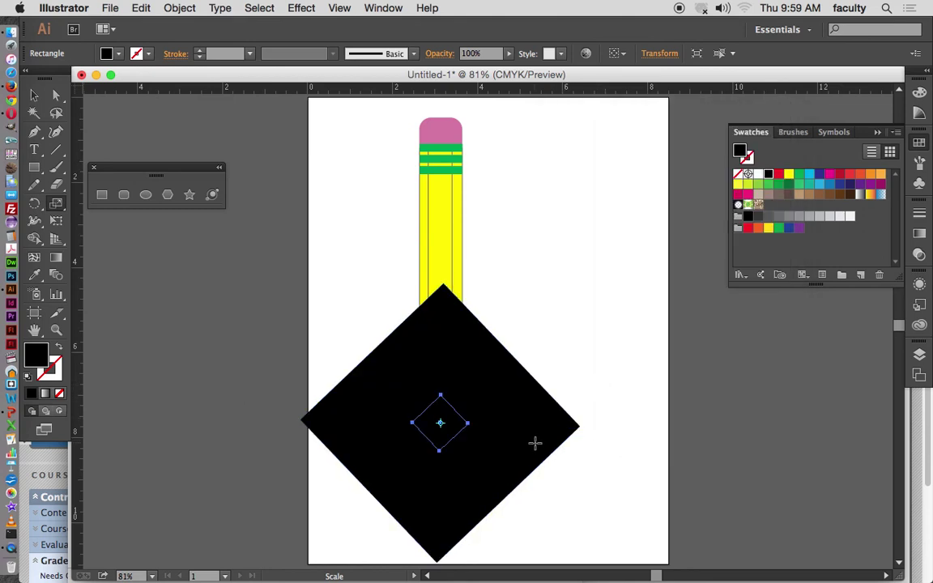
key(ctrl+z)
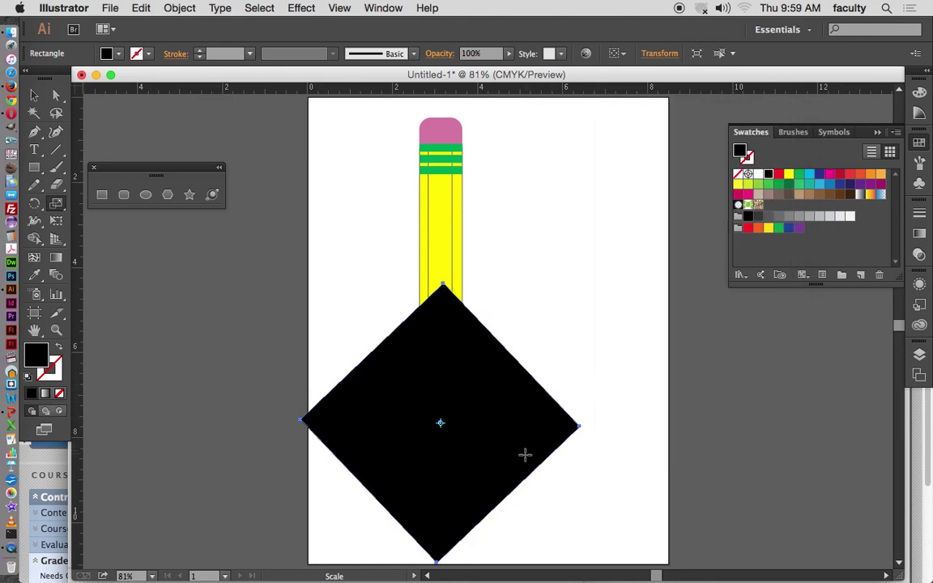
Step: Create a copy of the black diamond scaled uniformly to 50% with the Scale tool, keeping the original
key(v)
double_click(55, 203)
text(50)
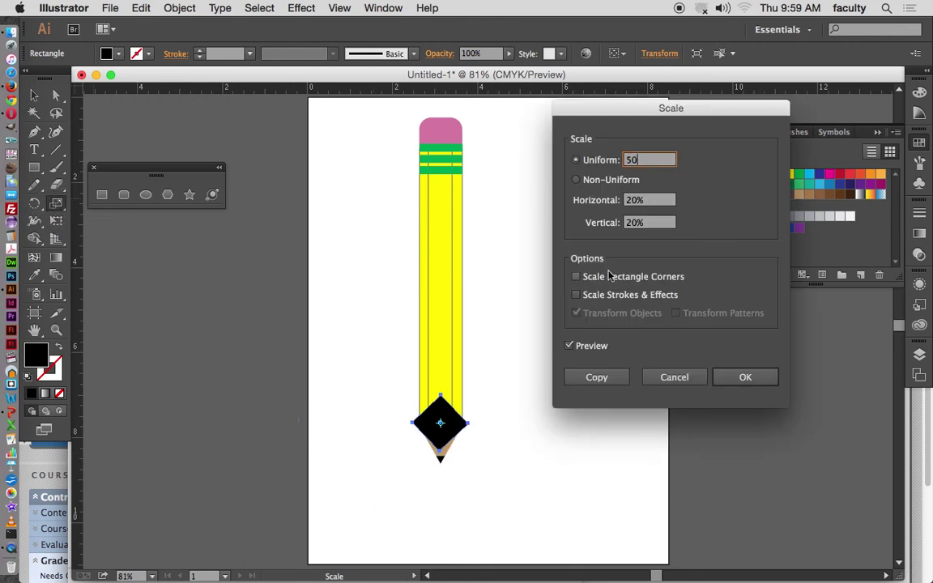
key(Tab)
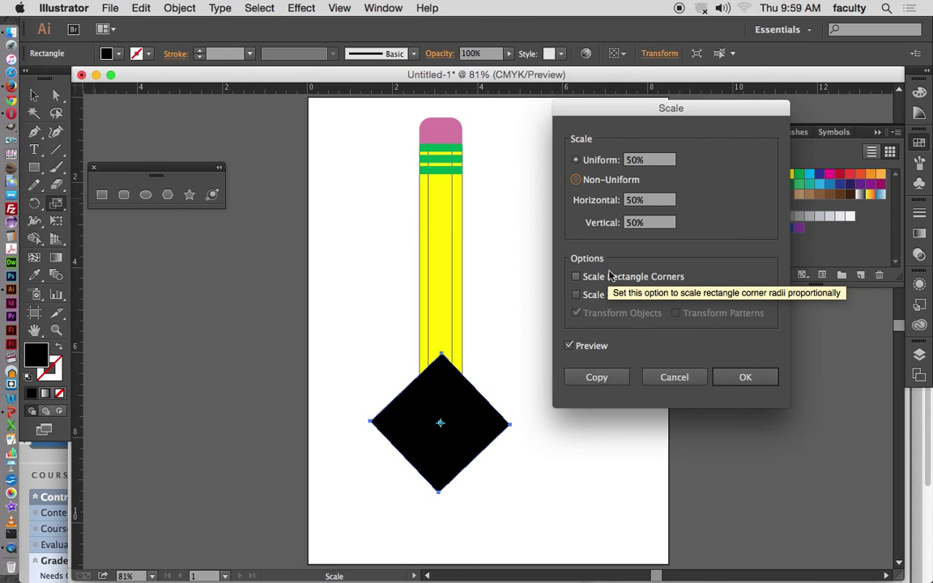
click(598, 378)
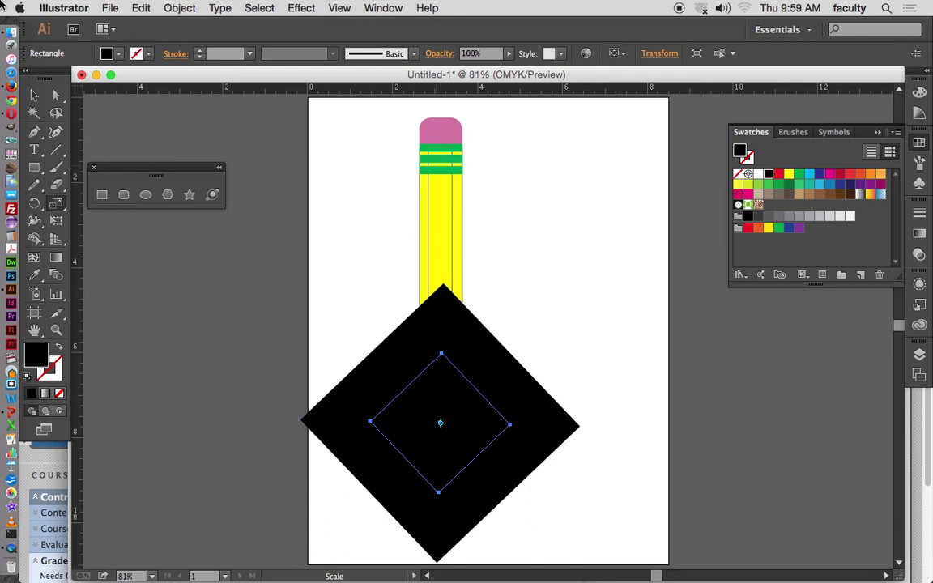
click(34, 95)
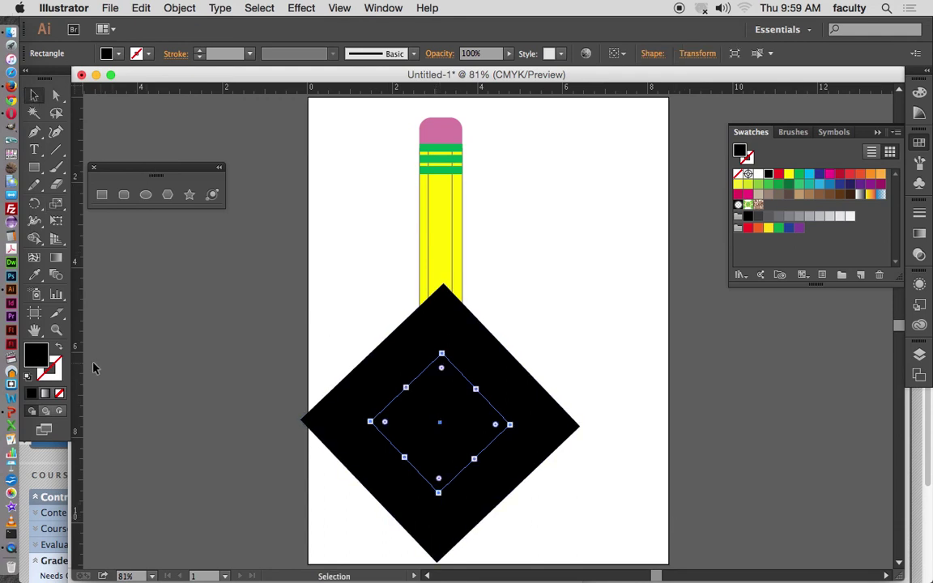
Step: Fill the smaller inner diamond with the lightest gray swatch and deselect it
click(849, 217)
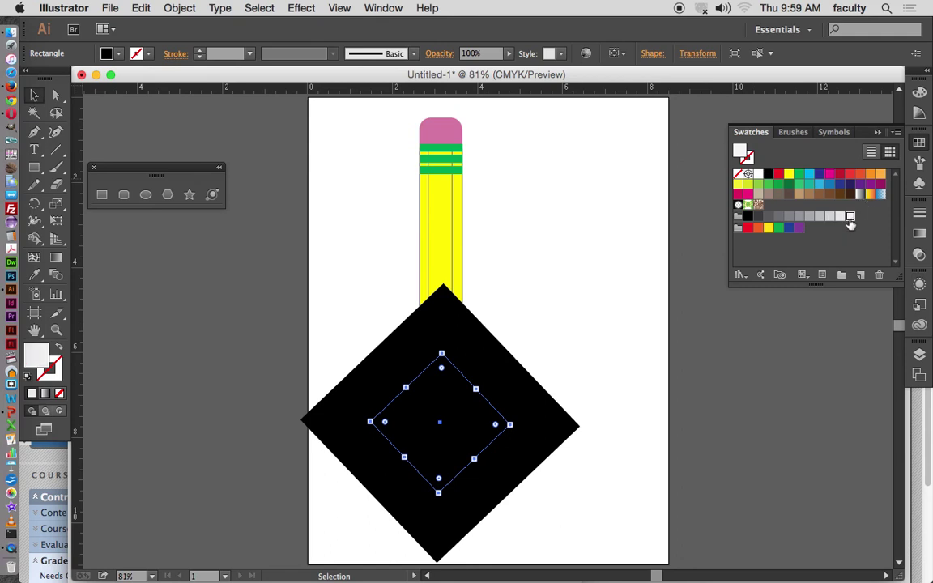
click(593, 376)
drag(345, 312, 433, 432)
click(343, 314)
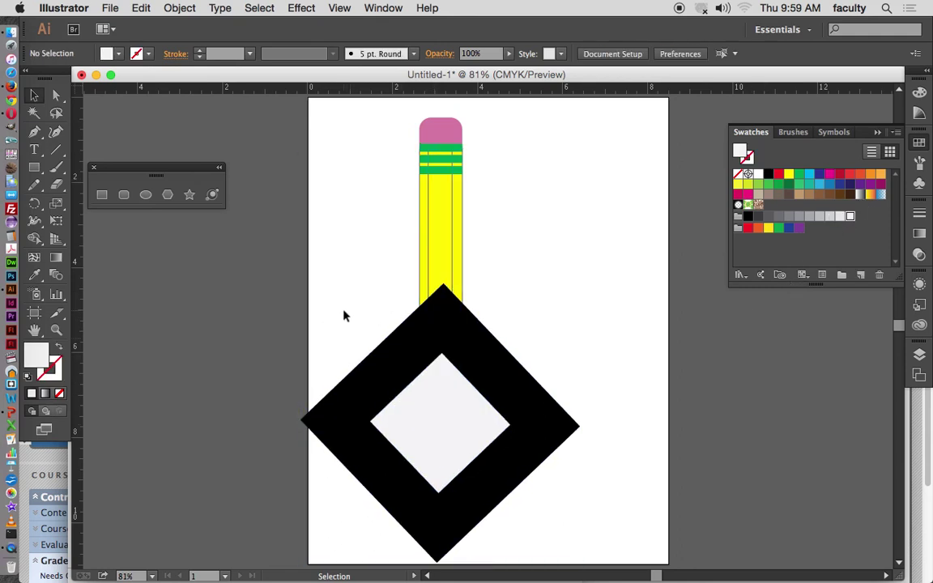
Step: Send both the black diamond and the light gray inner diamond to the back, behind the pencil, and deselect them
click(376, 389)
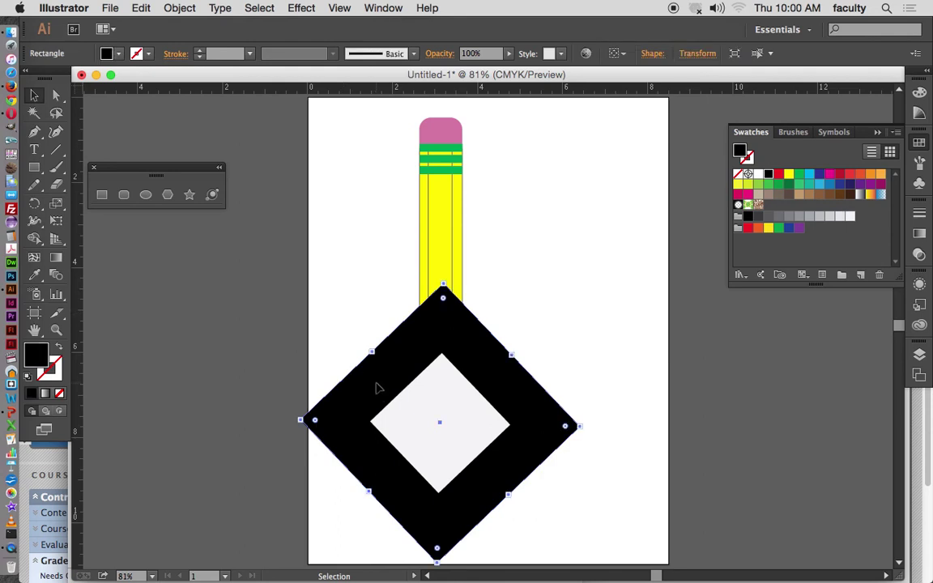
shift+click(415, 427)
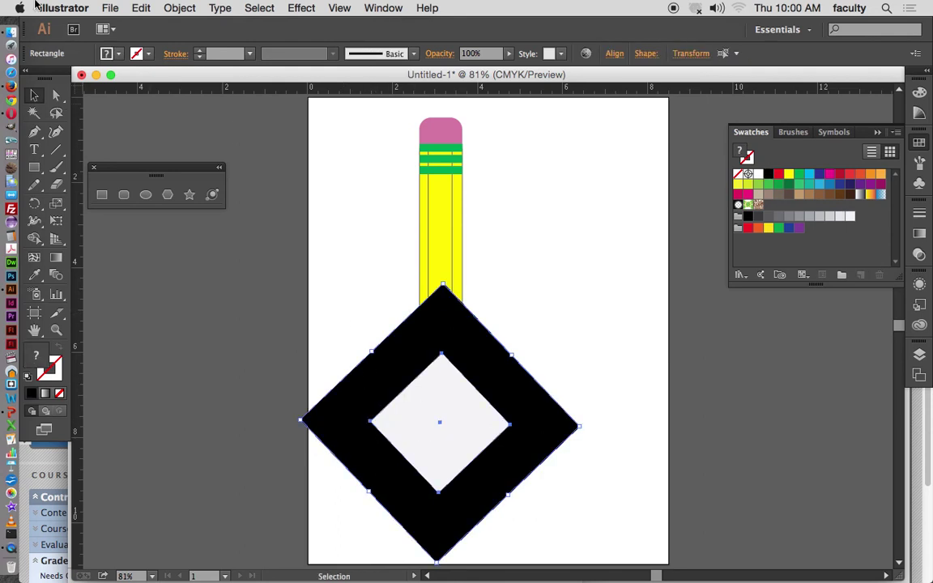
click(170, 9)
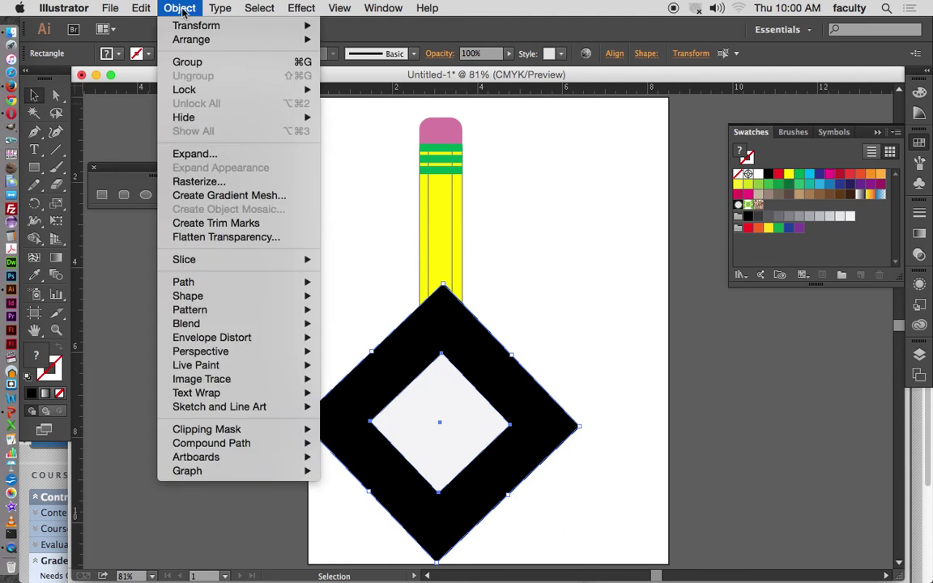
mouse_move(182, 39)
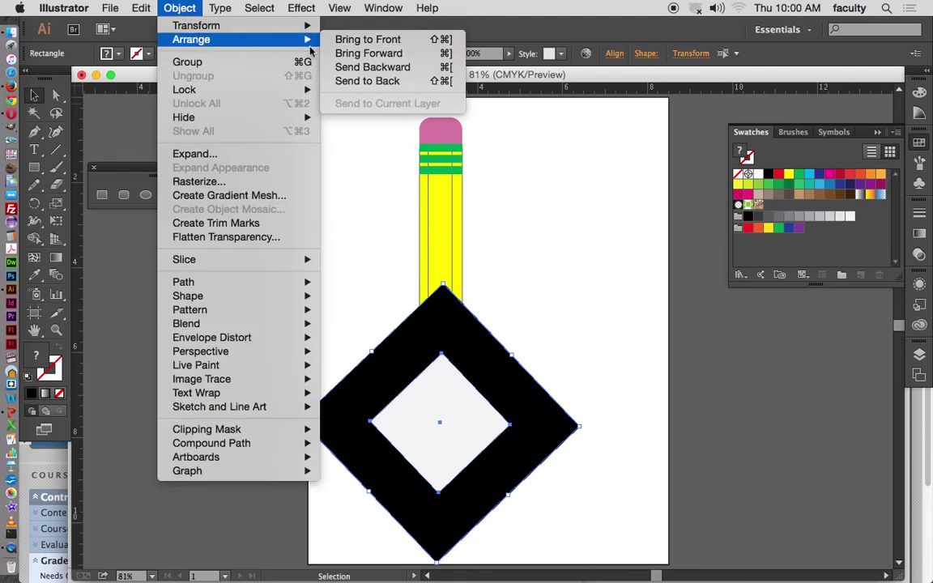
click(366, 84)
click(389, 214)
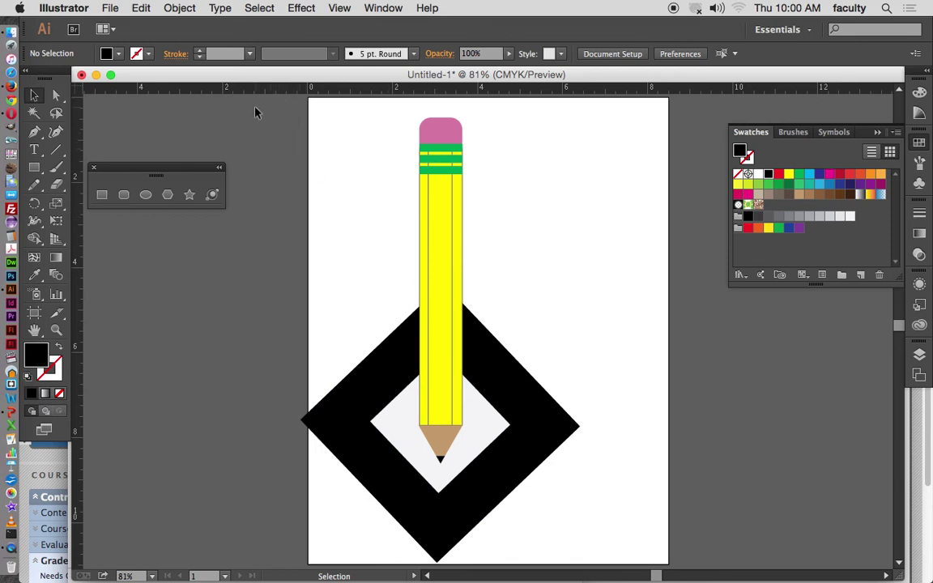
Step: Select all the artwork, shrink it proportionally to a tiny size near the page's upper-left corner, and deselect it
key(super+a)
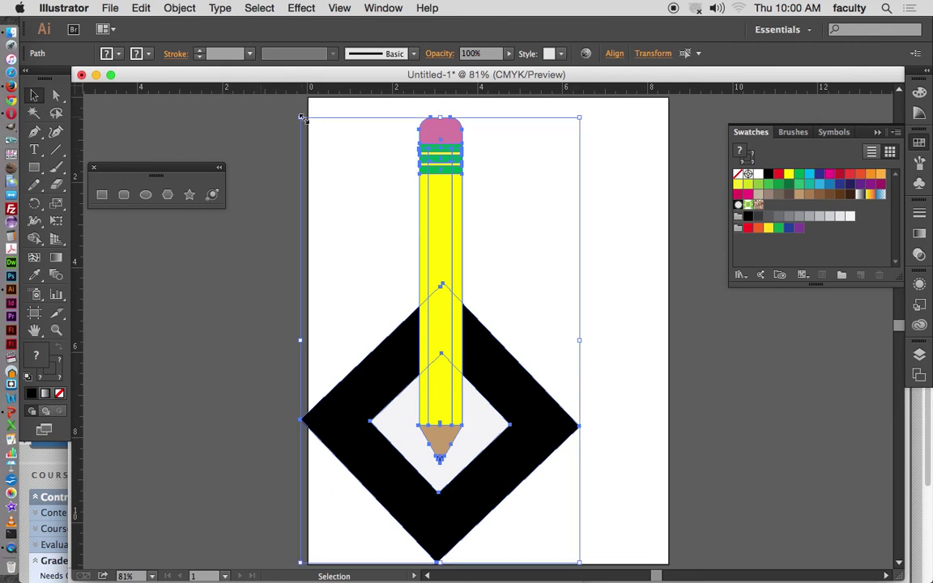
key(shift)
mouse_move(301, 117)
mouse_down()
mouse_move(446, 326)
mouse_move(463, 391)
mouse_move(537, 514)
mouse_move(548, 515)
mouse_move(408, 339)
mouse_move(332, 150)
mouse_move(348, 127)
mouse_up()
click(396, 158)
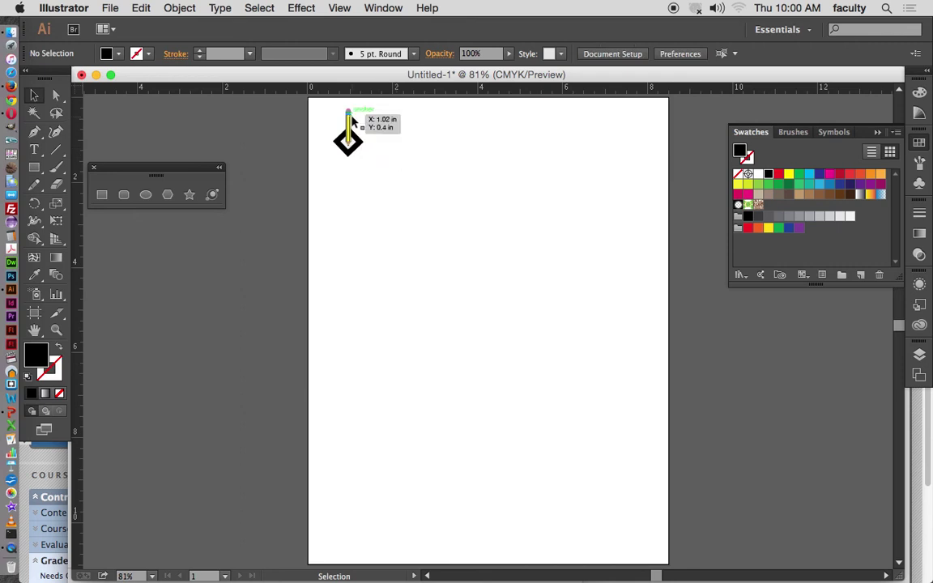
Step: Select the tiny pencil and diamonds together, enlarge them proportionally to nearly the full page height, and deselect them
drag(318, 102, 406, 179)
click(402, 179)
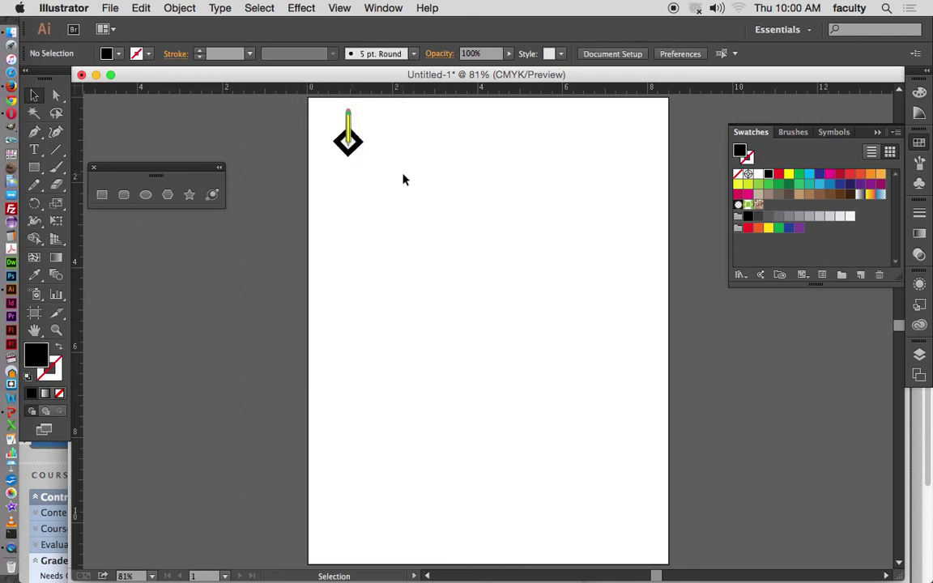
drag(310, 104, 383, 173)
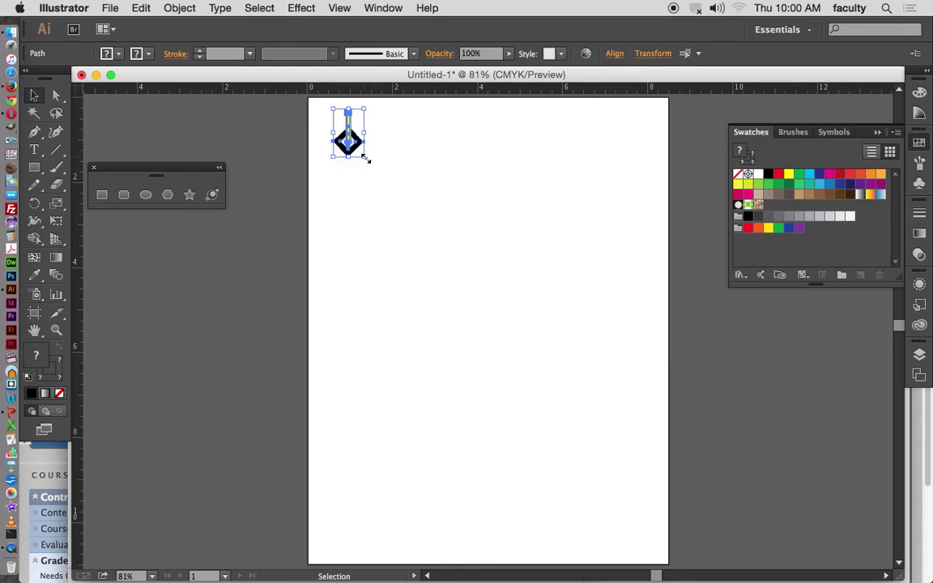
mouse_move(365, 159)
mouse_down()
mouse_move(489, 240)
mouse_move(766, 555)
mouse_up()
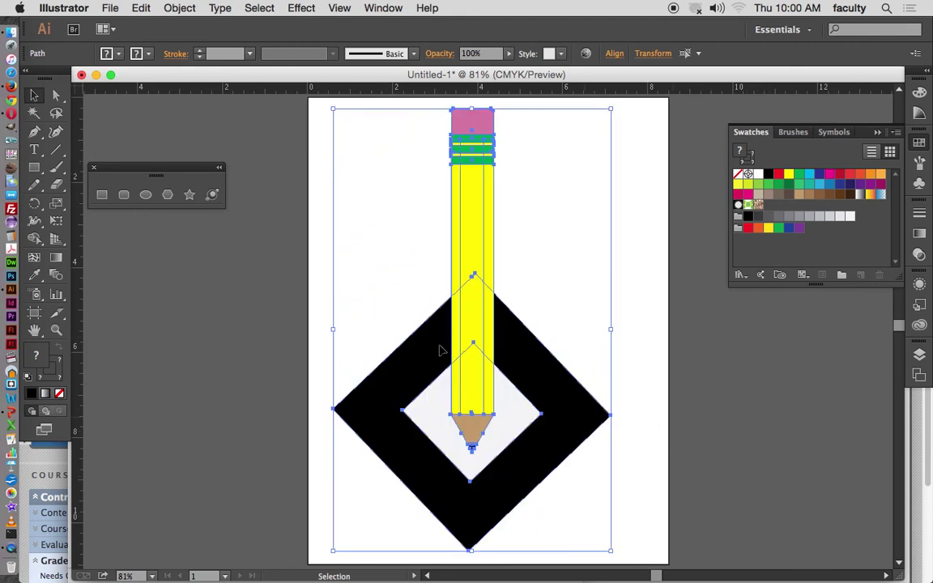
click(307, 216)
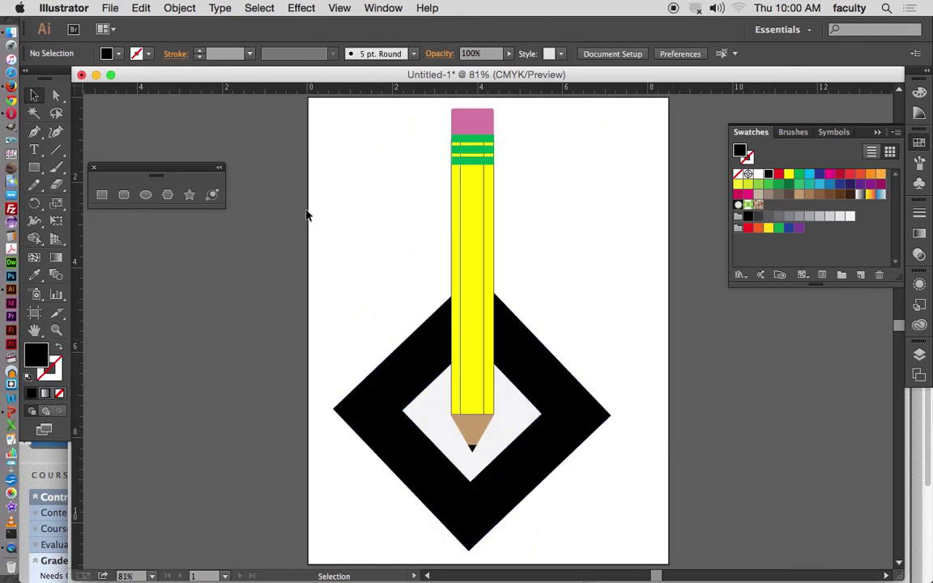